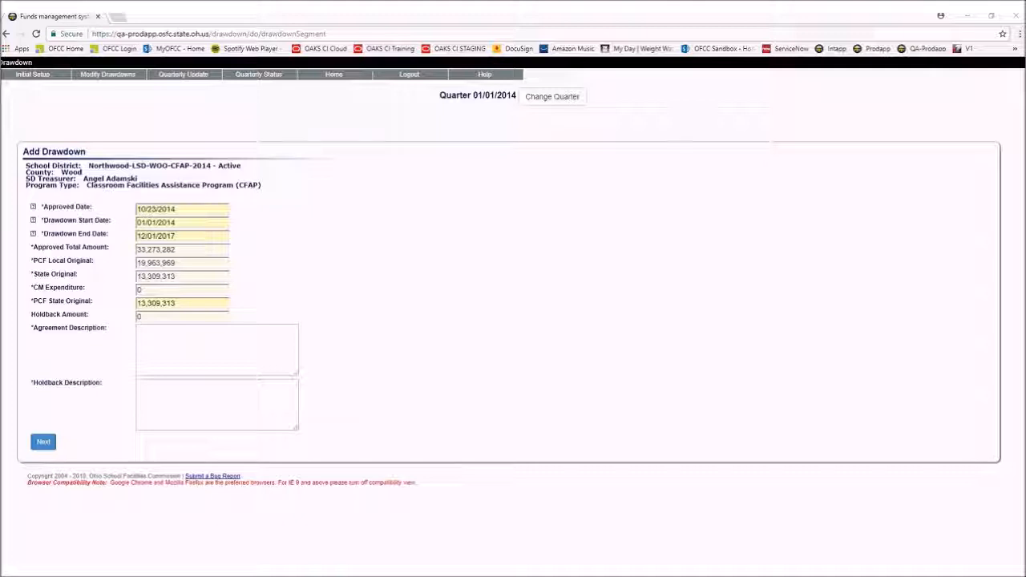
- Enter "New PK-12" as the agreement description and "No holdbacks" as the holdback description, and submit the new drawdown
left_click(158, 340)
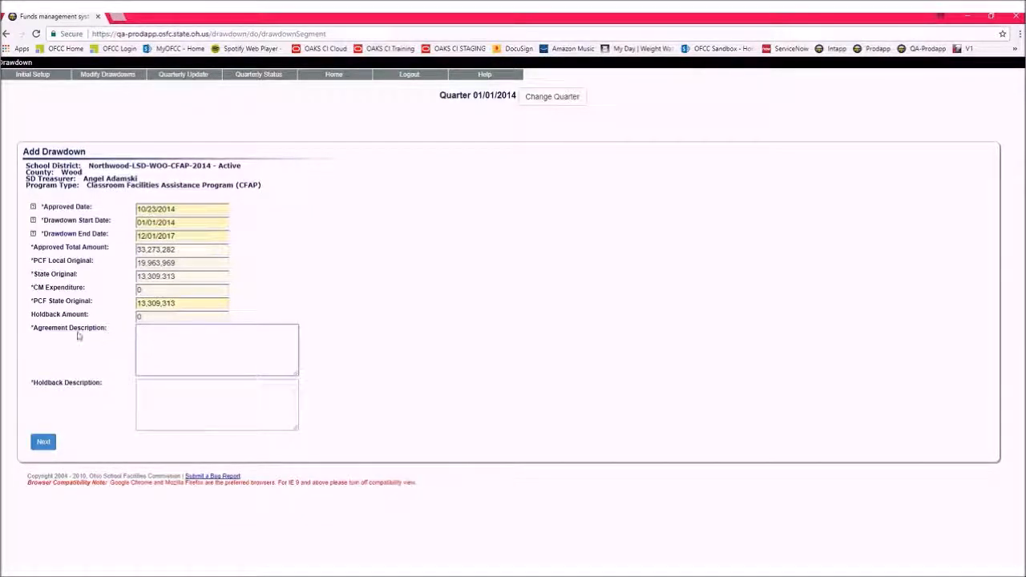
type("New Pi")
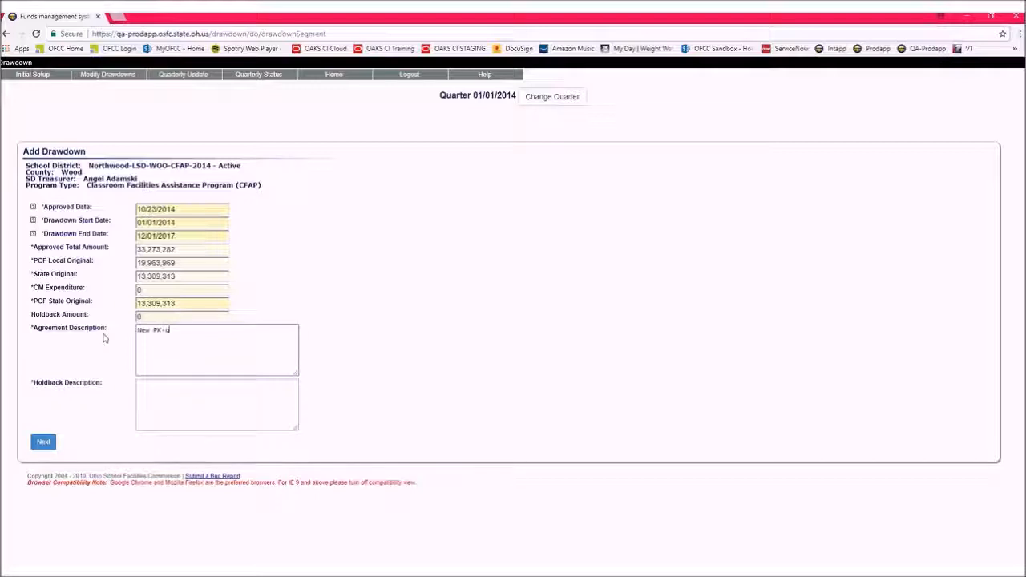
type("-12")
key("Tab")
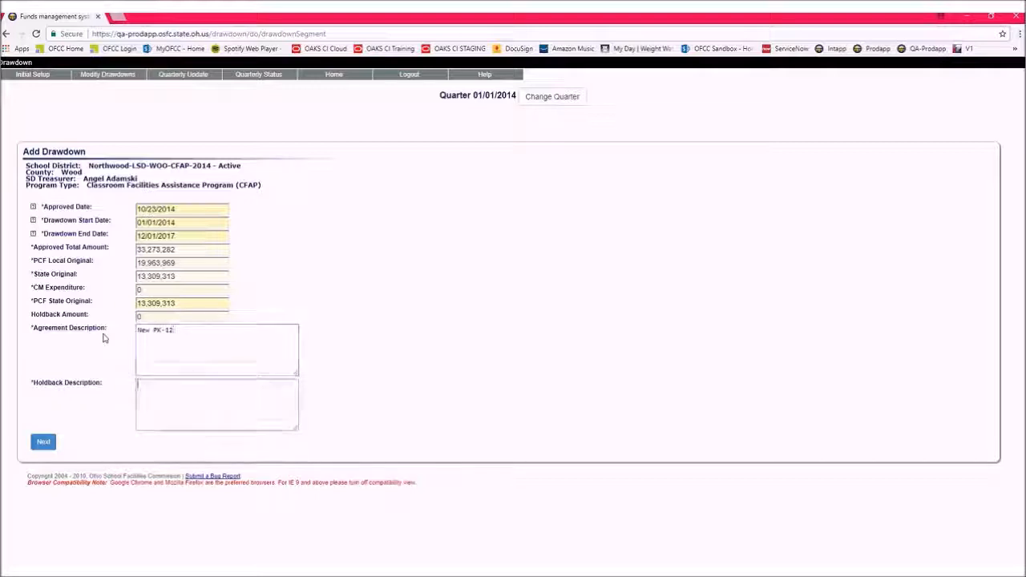
type("No holdbacks")
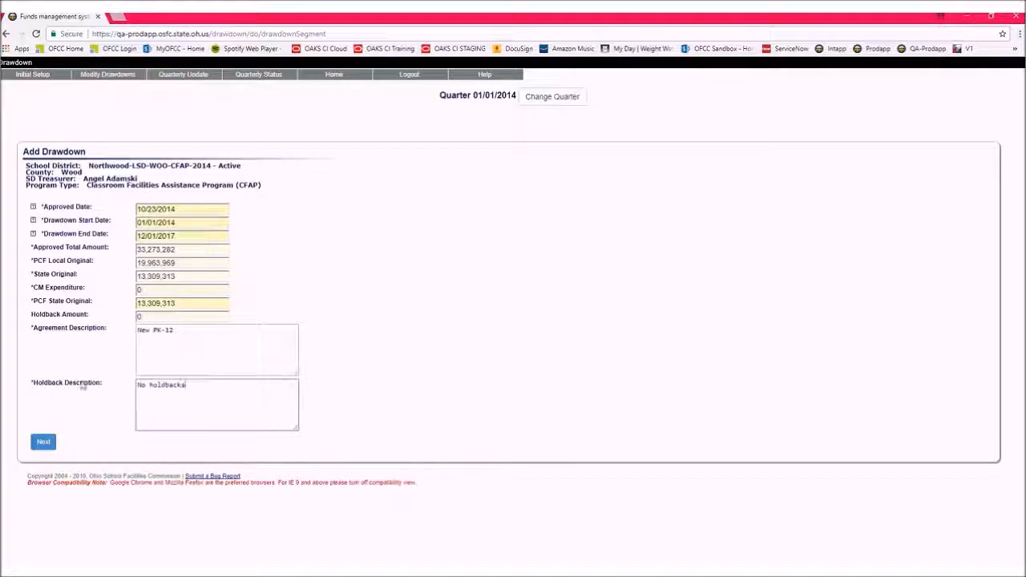
left_click(42, 443)
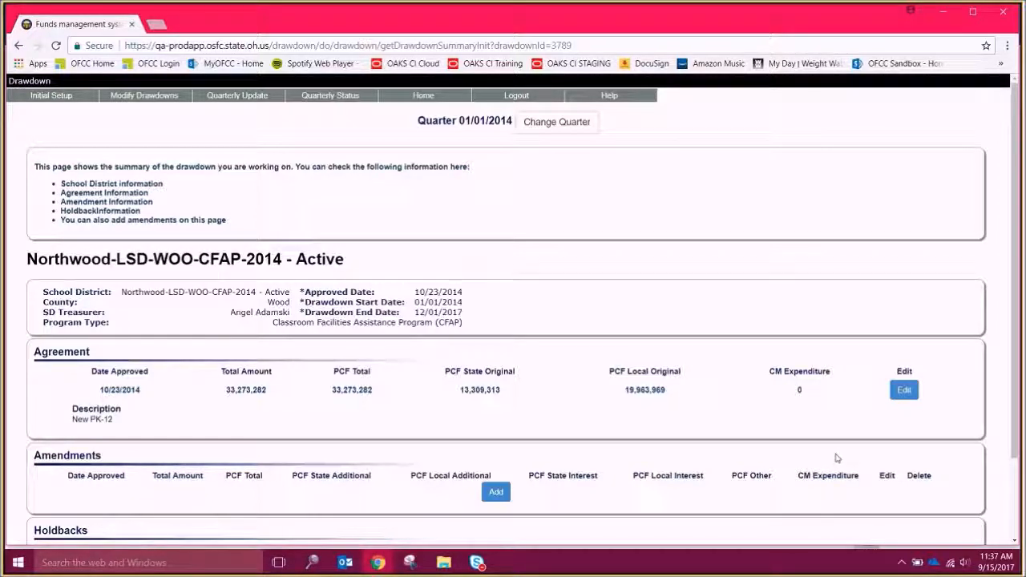
- Continue from the drawdown summary to its expenditures, import the Northwood Actual Start cash flow CSV file, and save
scroll(601, 481, "down", 2)
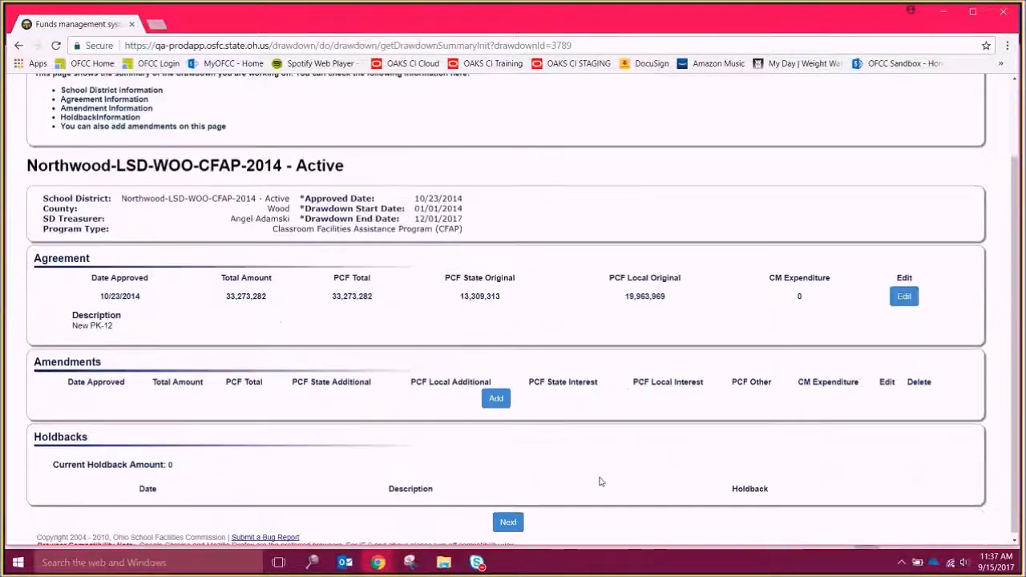
left_click(509, 518)
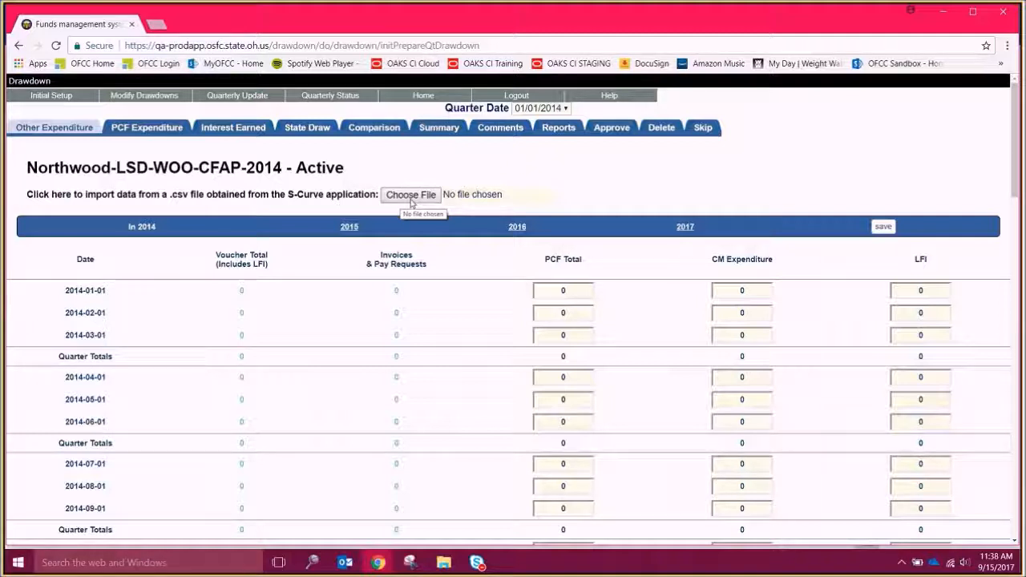
left_click(411, 197)
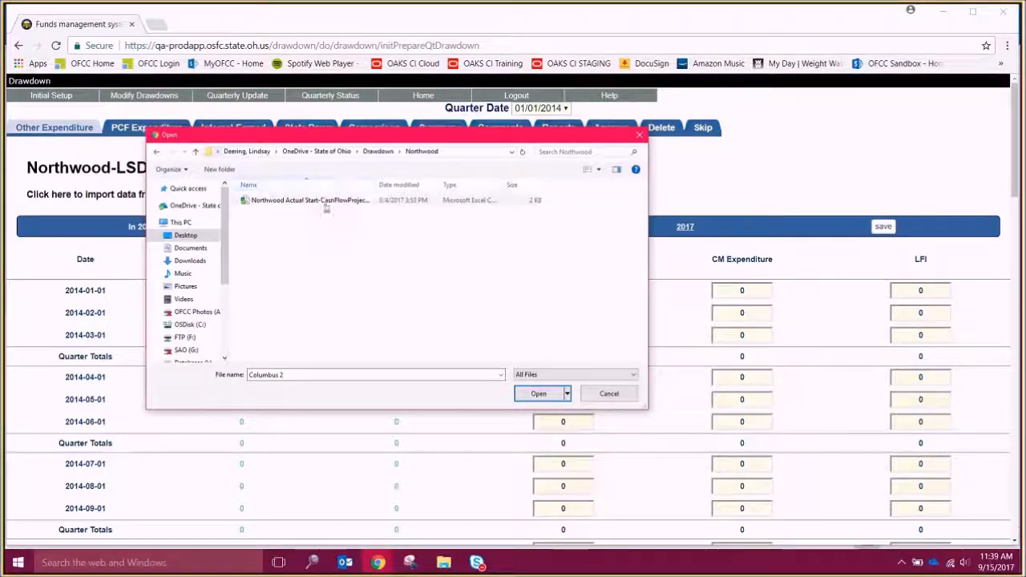
left_click(326, 201)
left_click(527, 393)
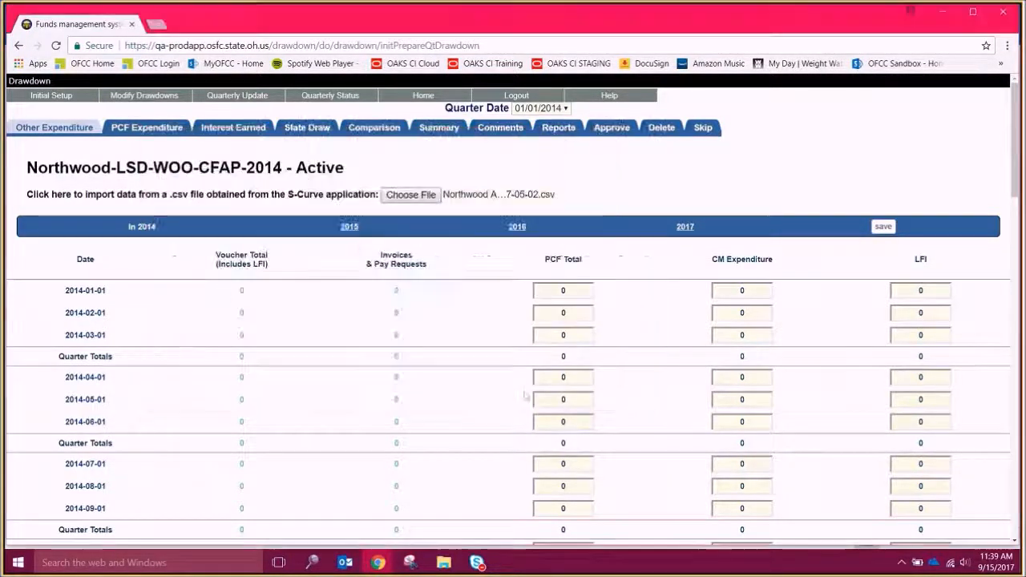
left_click(885, 227)
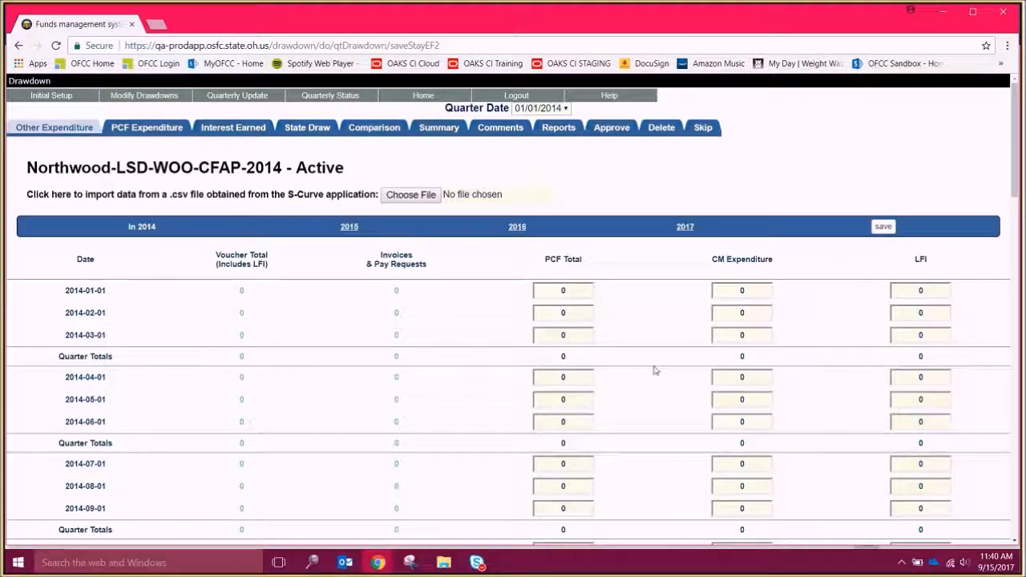
- Set the State/Local split to default values for the Northwood drawdown's PCF expenditures
left_click_drag(1016, 191, 1003, 161)
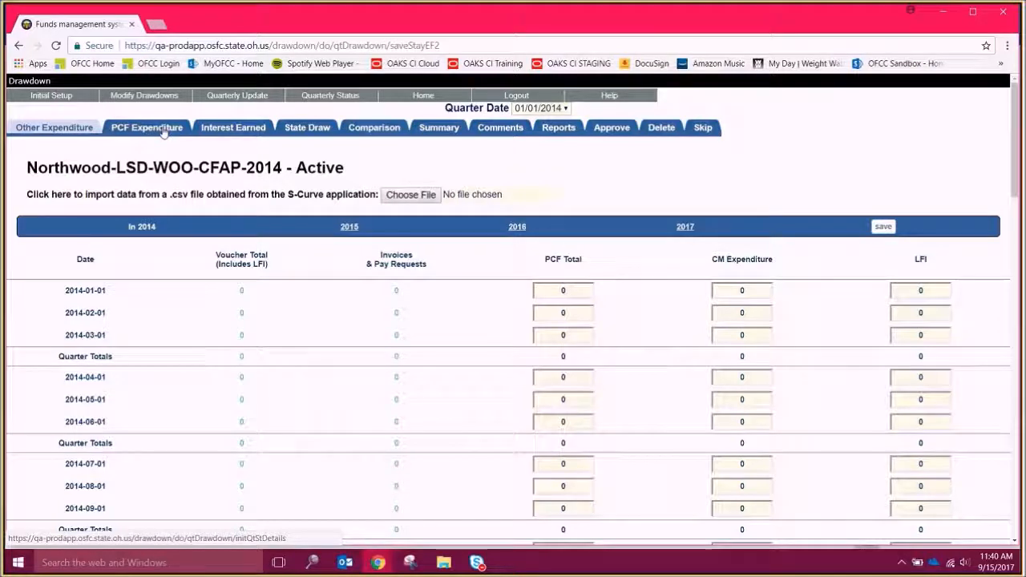
left_click(147, 127)
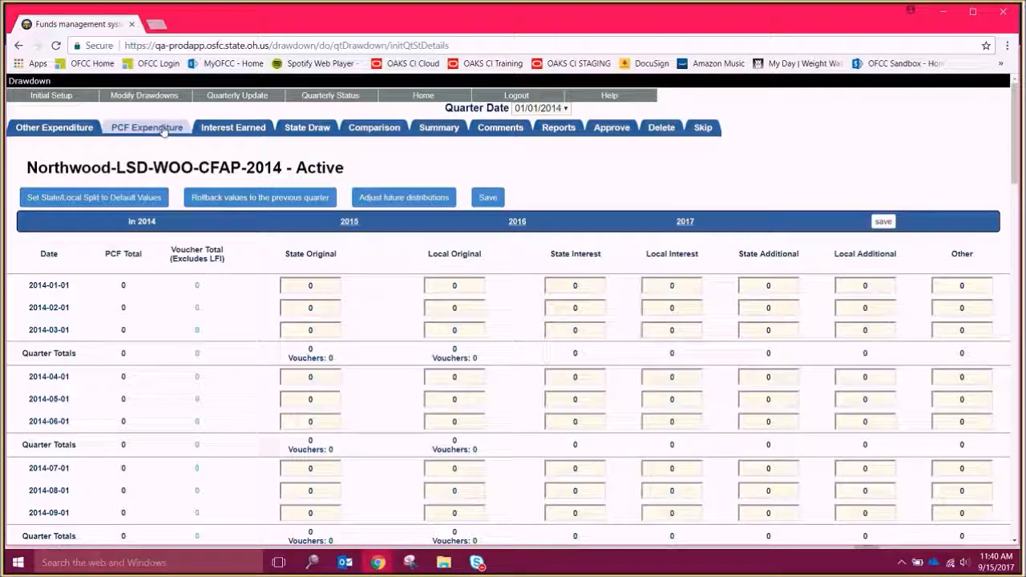
left_click(113, 200)
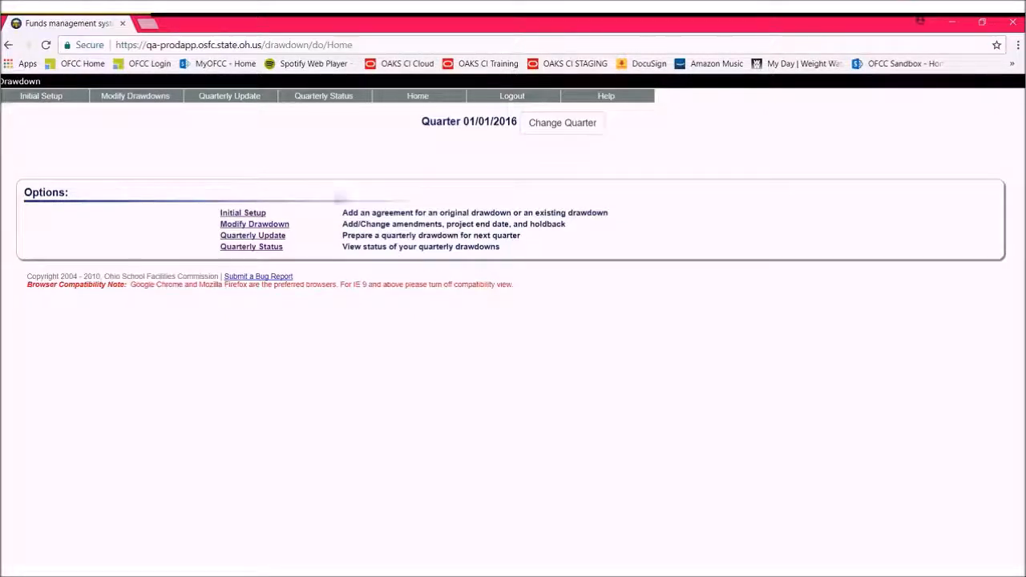
- Find Northwood in the quarterly update list with the search "north" and open its ACTIVE Northwood-LSD-WOO-CFAP-2014 segment
left_click(273, 236)
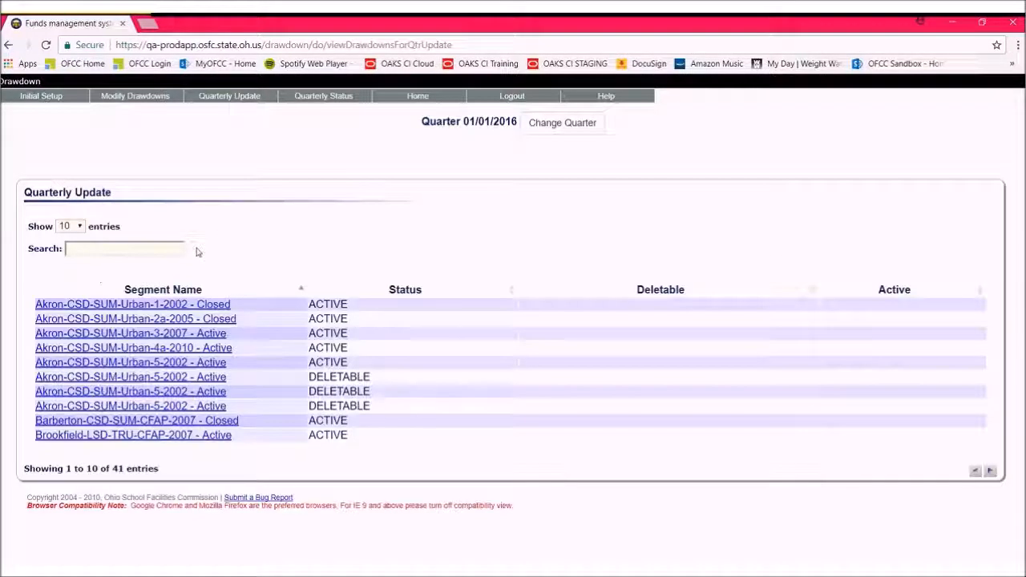
left_click(160, 249)
type("north")
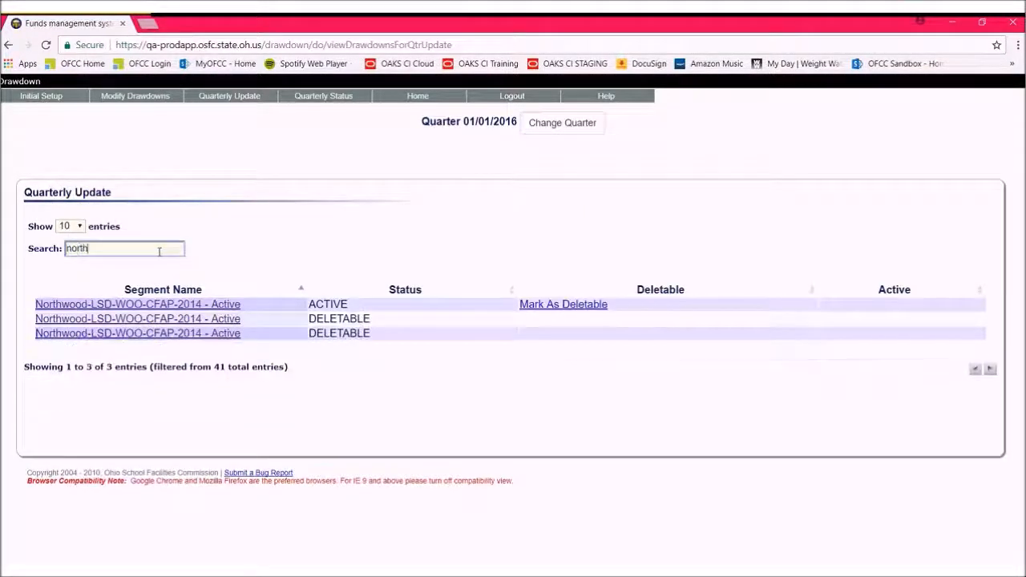
left_click(161, 304)
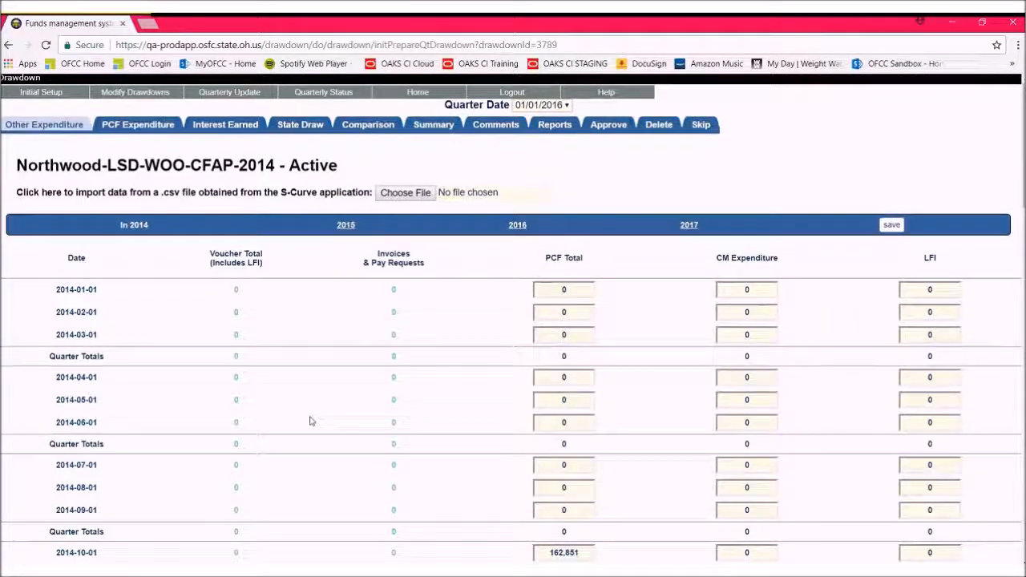
- Apply the voucher totals to the PCF totals for 2015-10-01, 2015-11-01 and 2015-12-01, and save the expenditures
scroll(307, 418, "down", 3)
scroll(307, 425, "down", 3)
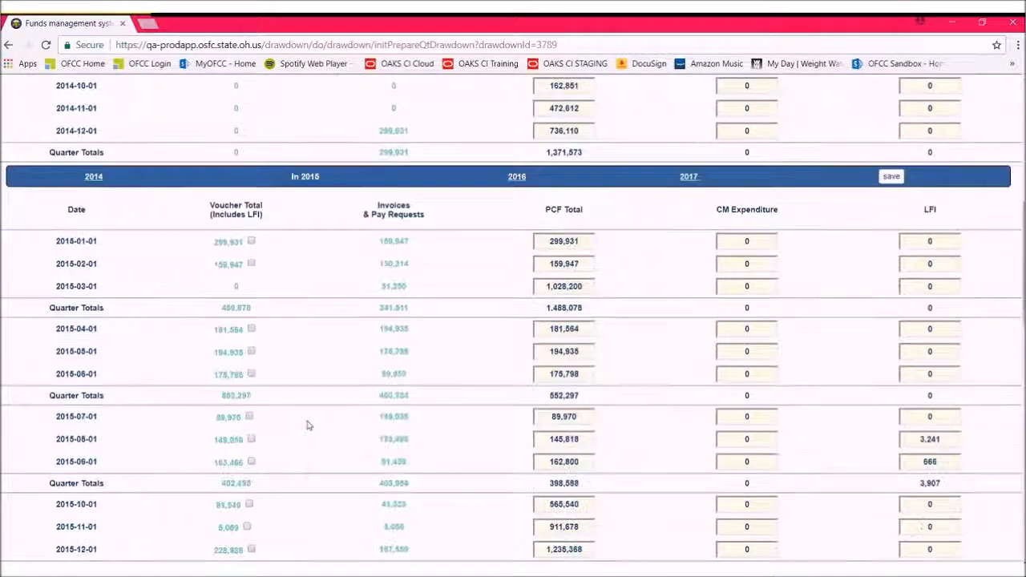
scroll(307, 425, "down", 2)
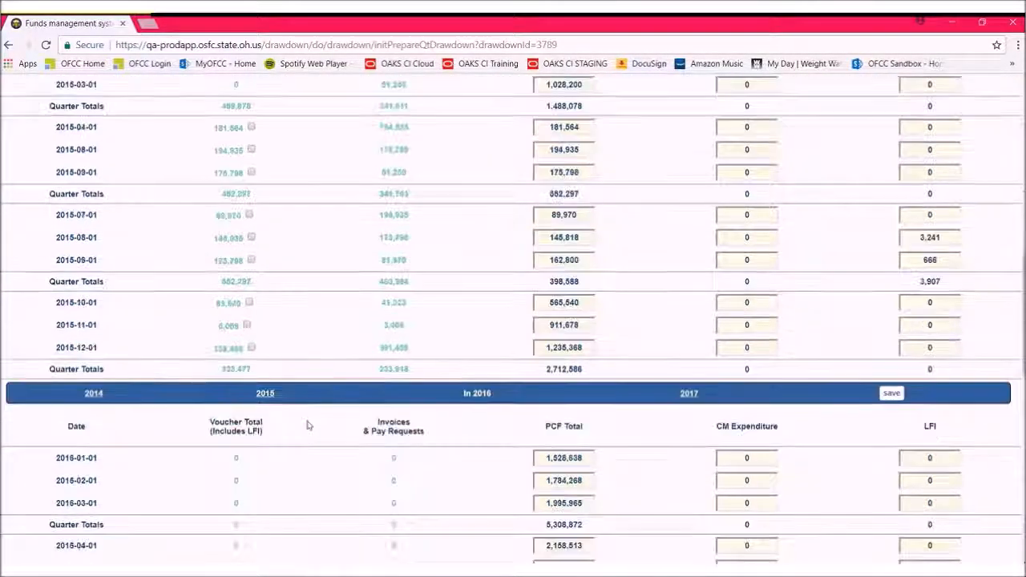
scroll(307, 425, "down", 1)
scroll(307, 425, "down", 1)
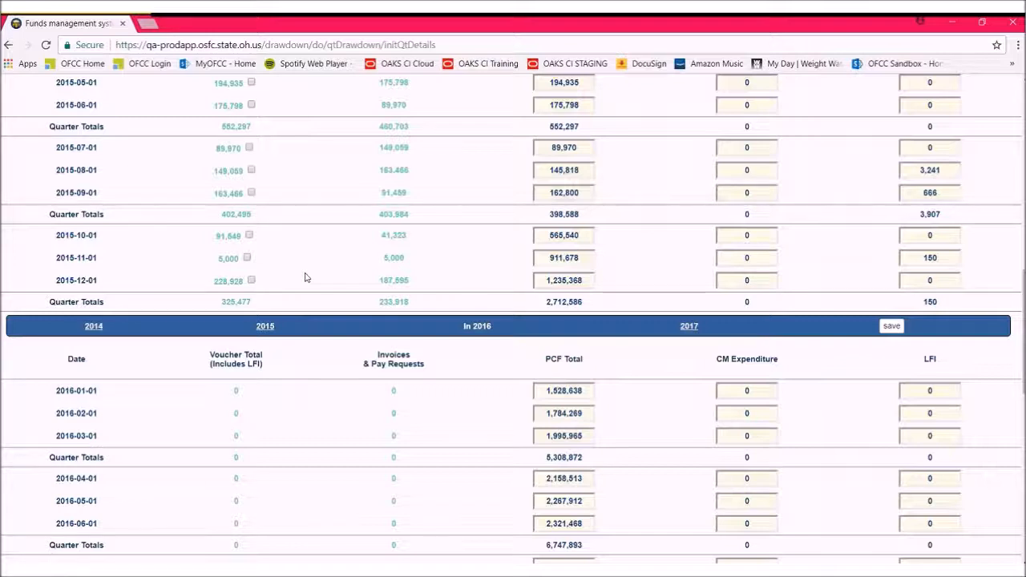
left_click(249, 235)
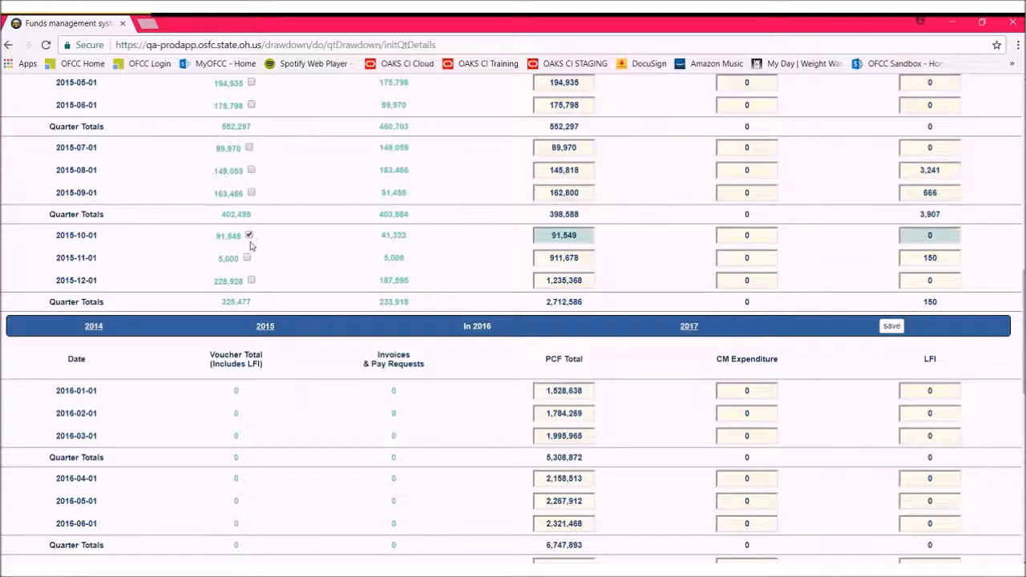
left_click(247, 257)
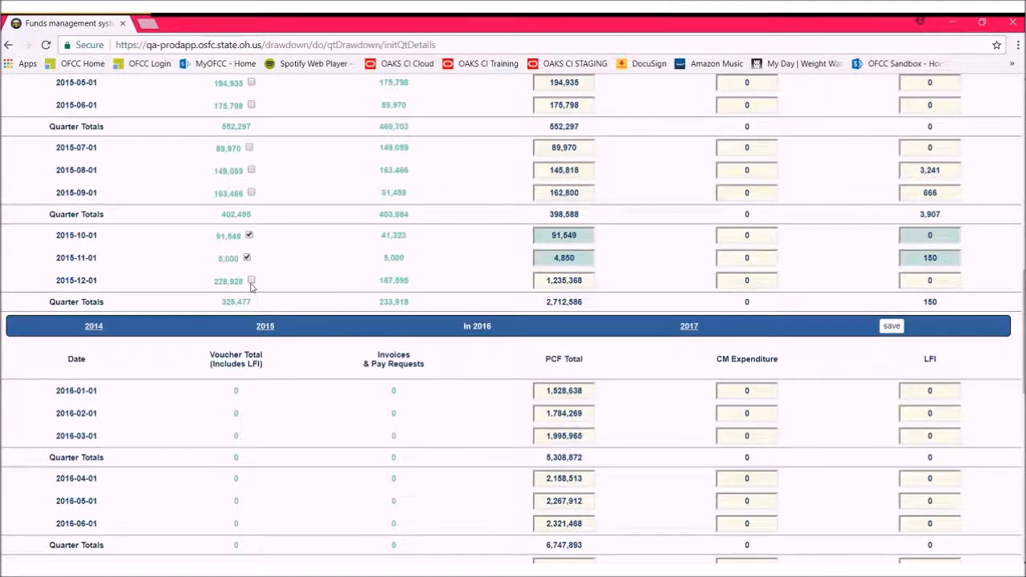
left_click(251, 281)
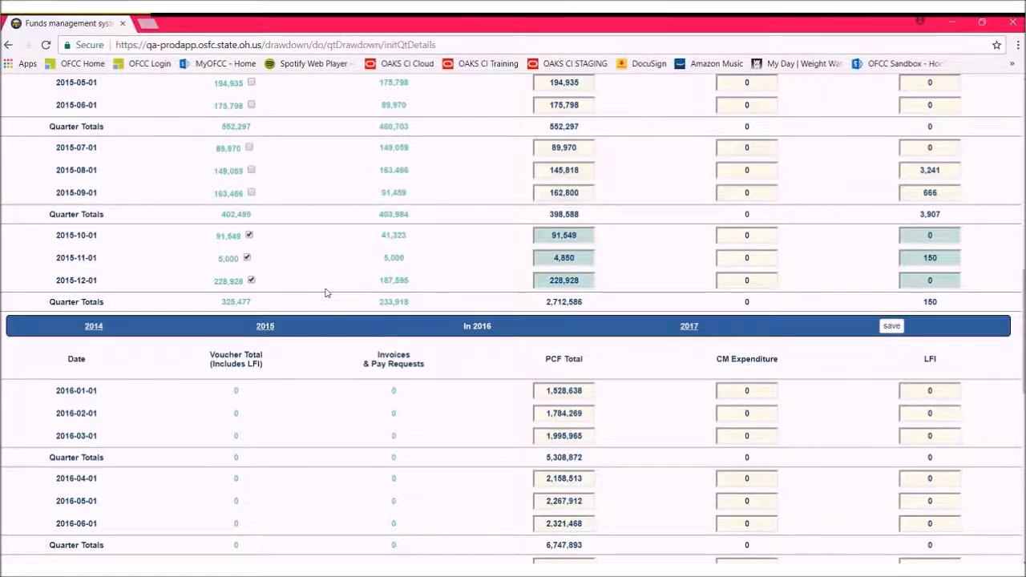
left_click(892, 326)
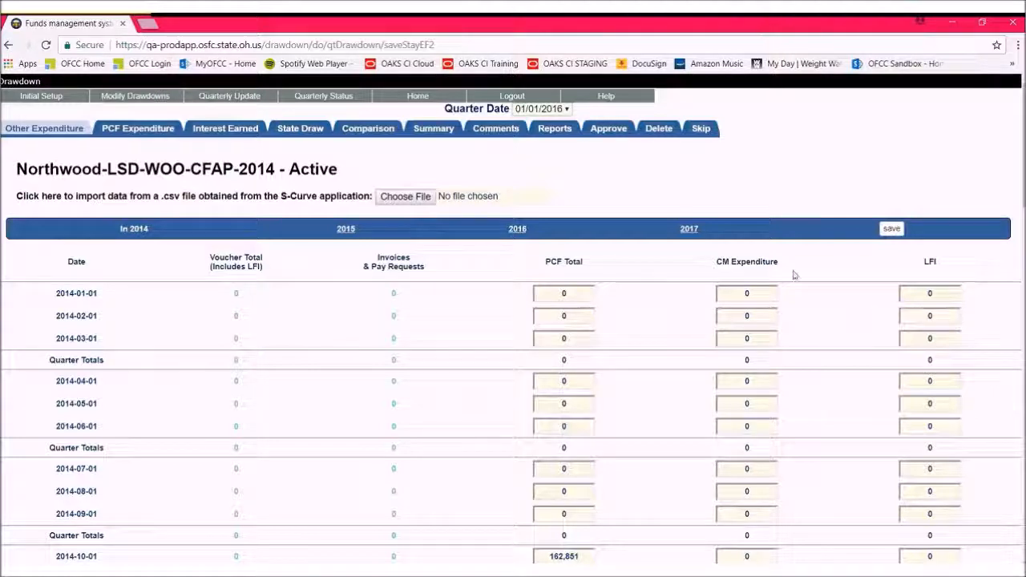
- Review the PCF expenditures, comparing the 2015 State Original and Local Original amounts with the voucher actuals
left_click(137, 130)
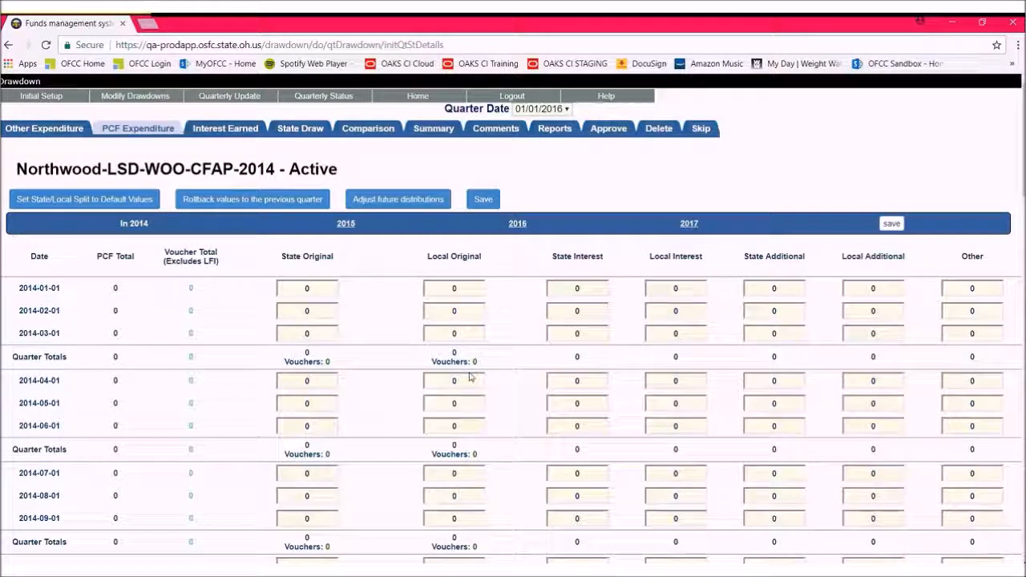
scroll(608, 444, "down", 1)
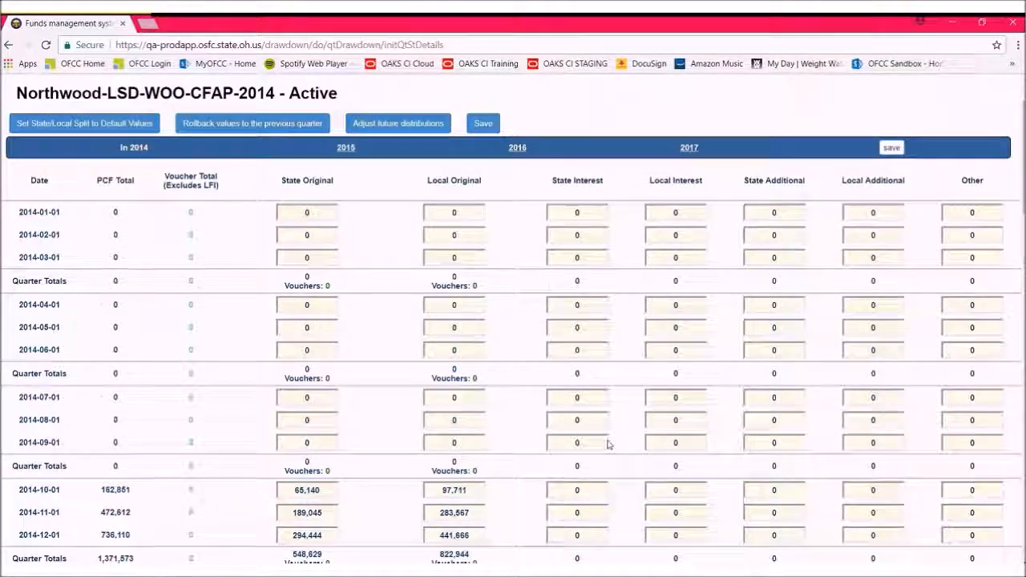
scroll(607, 444, "down", 3)
scroll(607, 440, "down", 1)
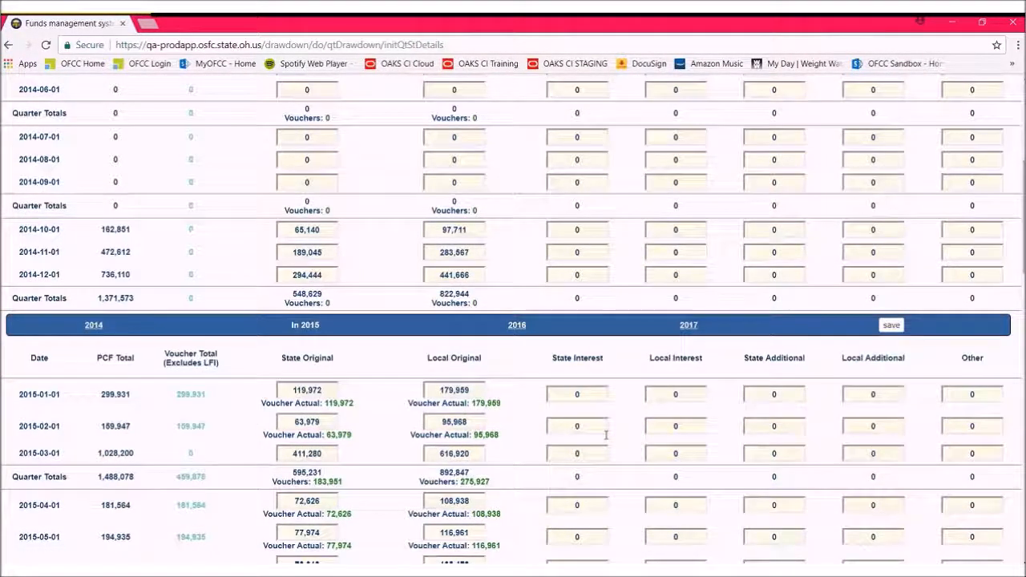
scroll(608, 439, "down", 1)
scroll(607, 435, "down", 1)
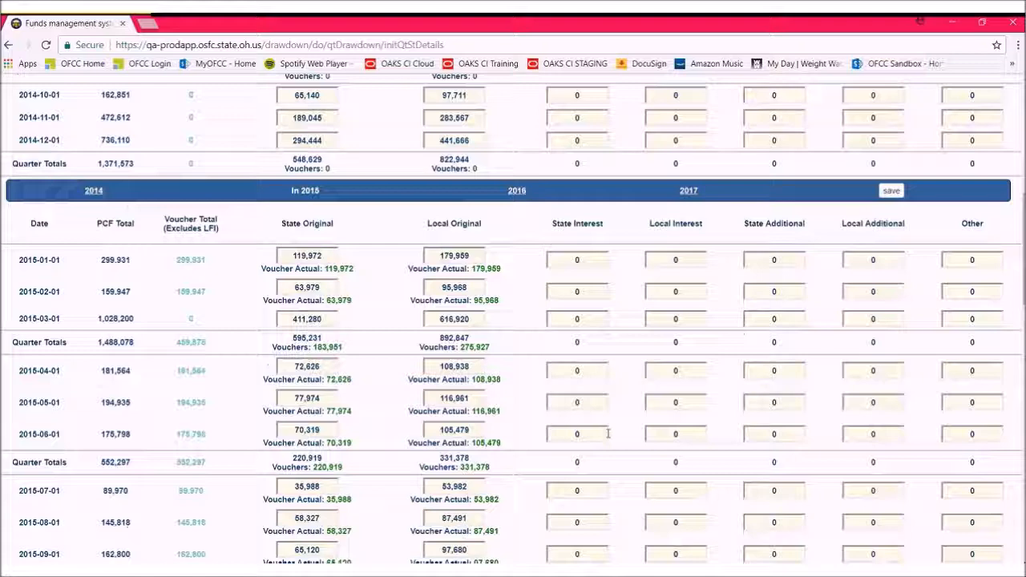
scroll(608, 434, "down", 2)
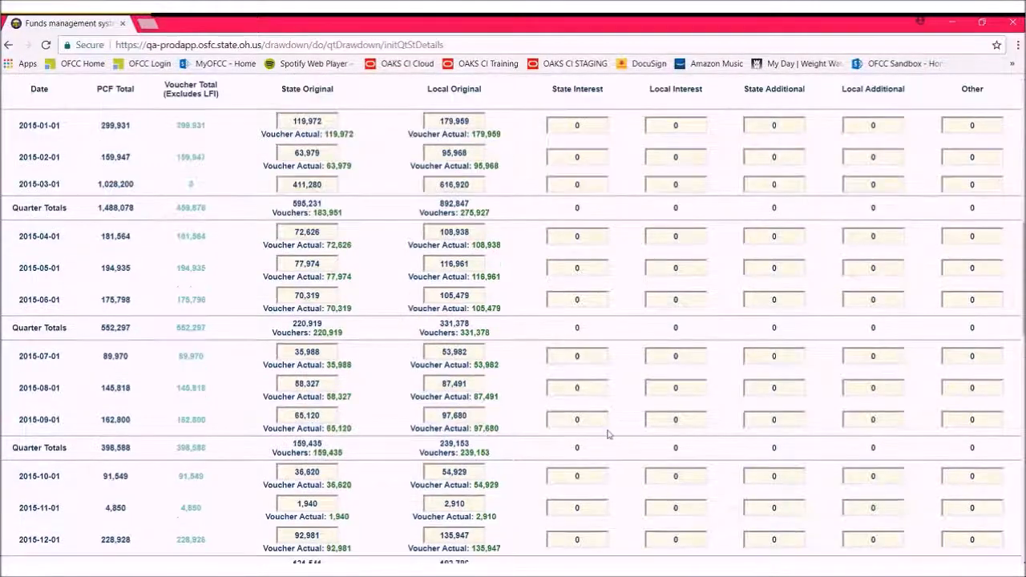
scroll(608, 433, "down", 2)
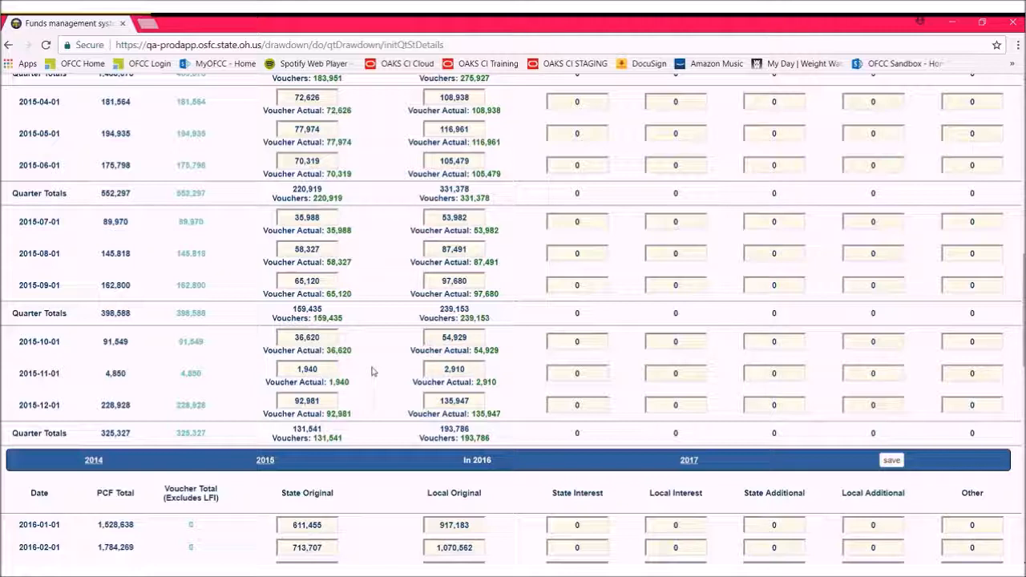
scroll(243, 212, "up", 10)
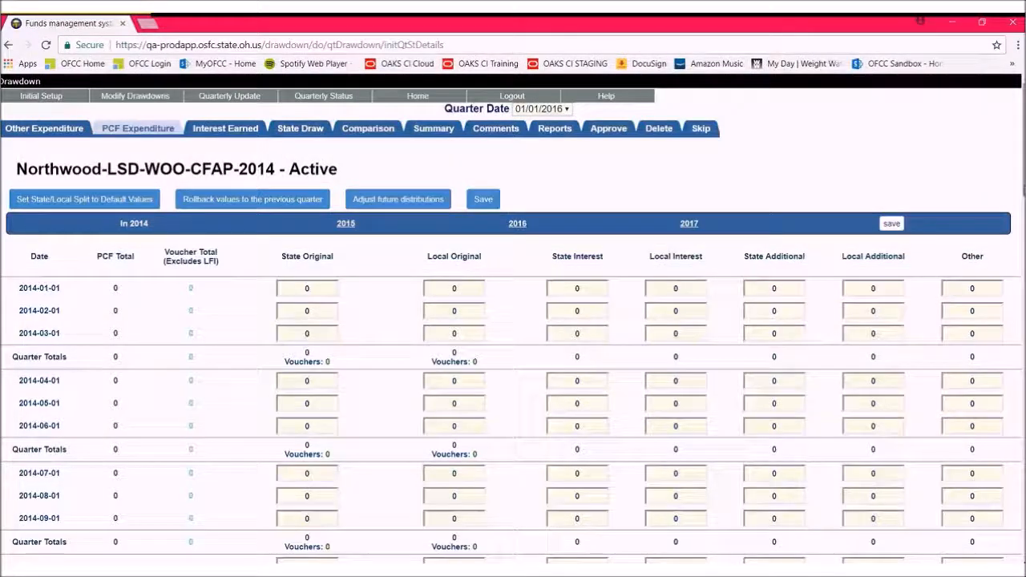
- Review the monthly and quarterly PCF expenditures from 2014 through 2017, including their state/local splits and voucher amounts
scroll(360, 249, "down", 1)
scroll(1022, 269, "down", 3)
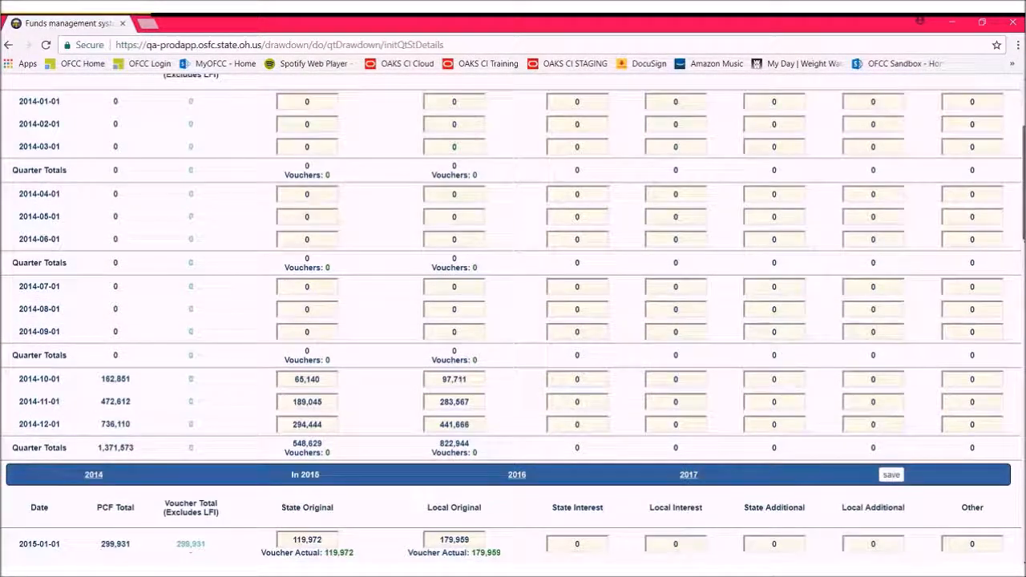
scroll(1022, 268, "down", 2)
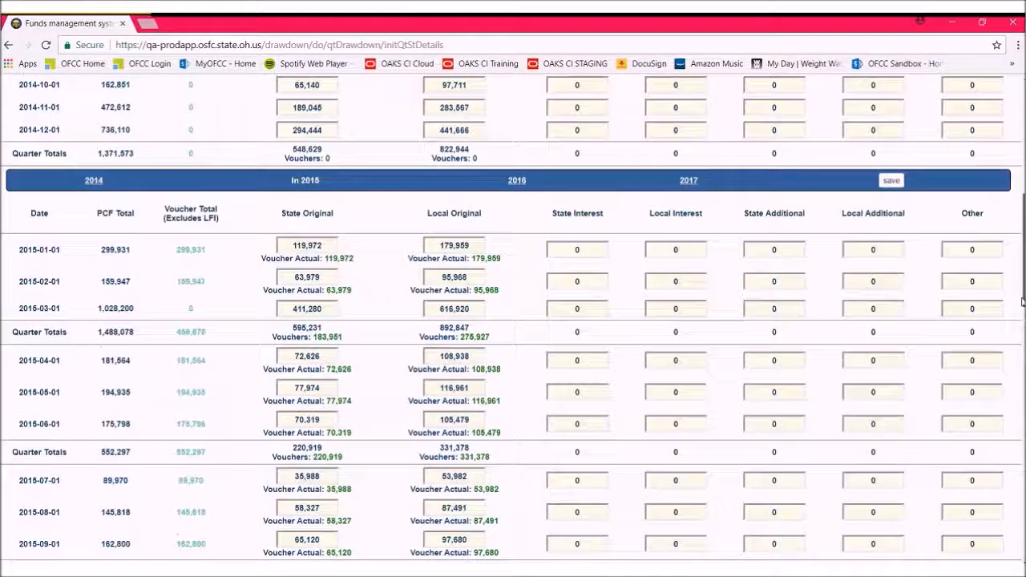
scroll(1022, 269, "down", 1)
scroll(1022, 269, "down", 2)
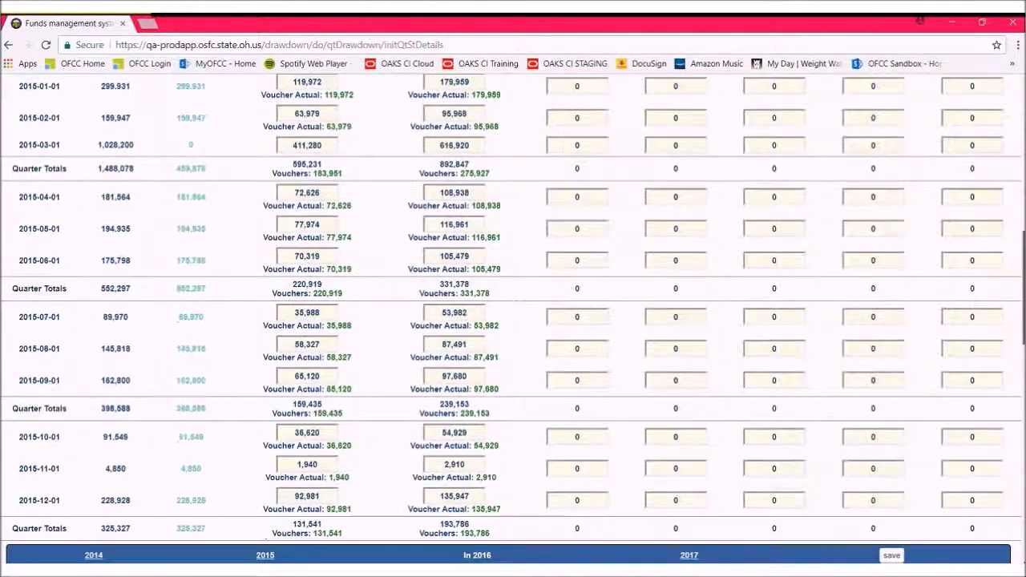
scroll(1022, 269, "down", 1)
scroll(1022, 268, "down", 1)
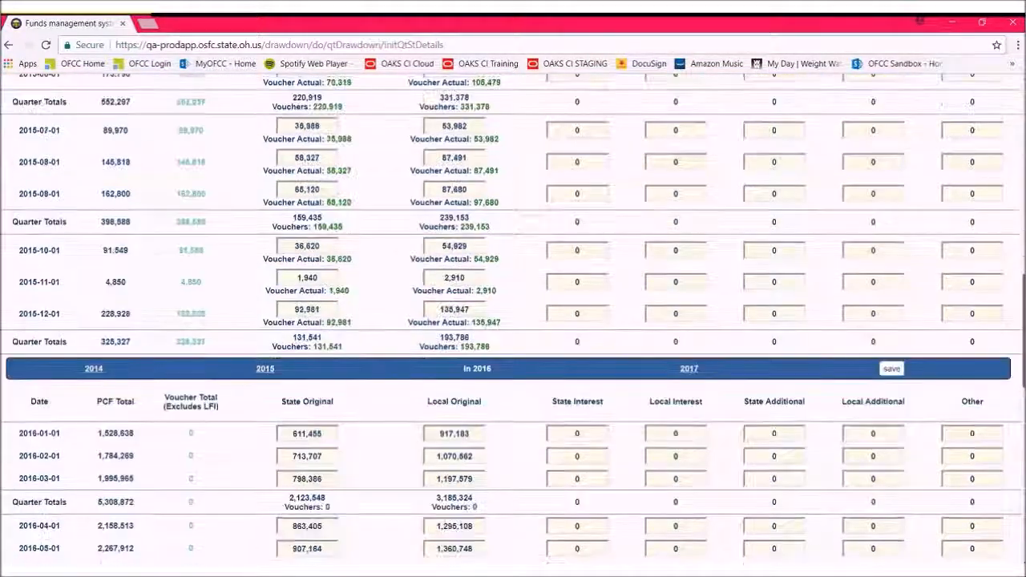
scroll(1022, 268, "down", 1)
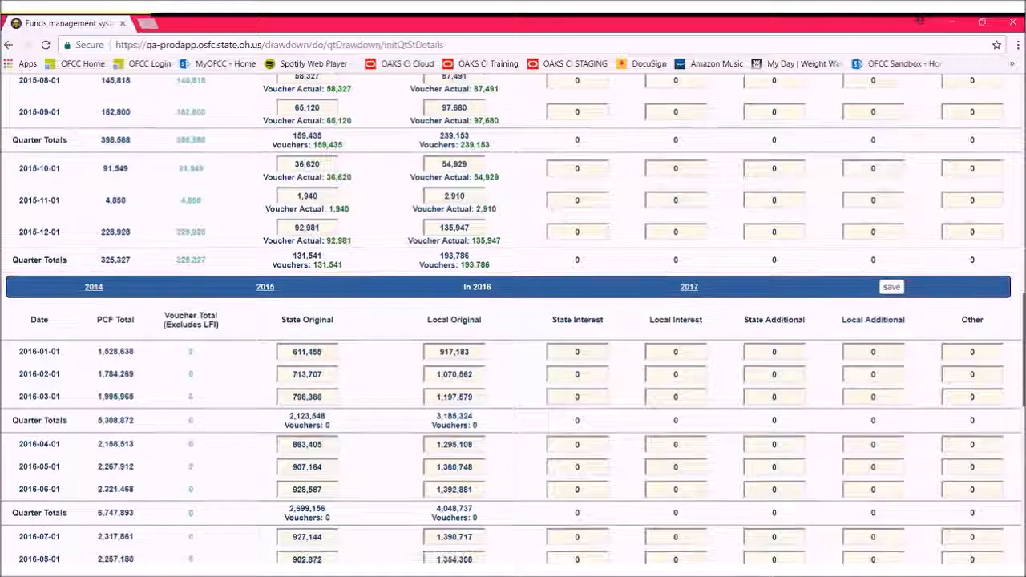
scroll(513, 320, "down", 2)
scroll(513, 321, "down", 2)
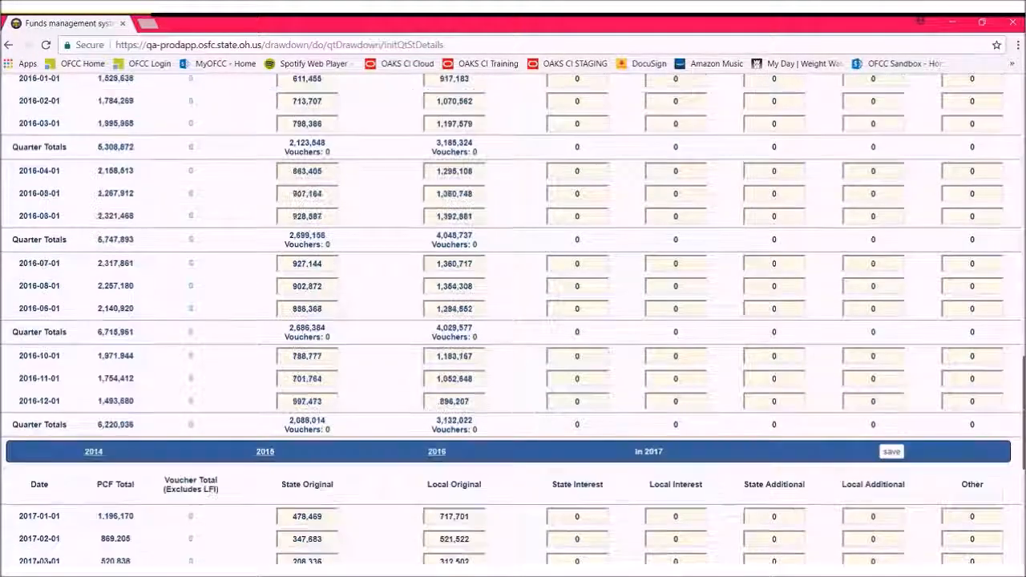
scroll(514, 321, "down", 2)
scroll(513, 321, "down", 1)
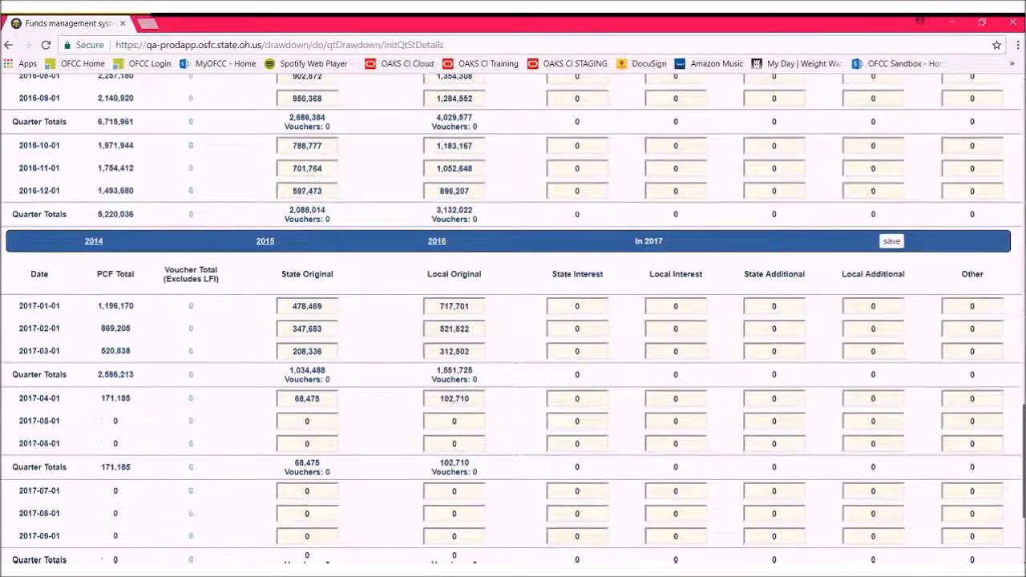
scroll(513, 321, "down", 1)
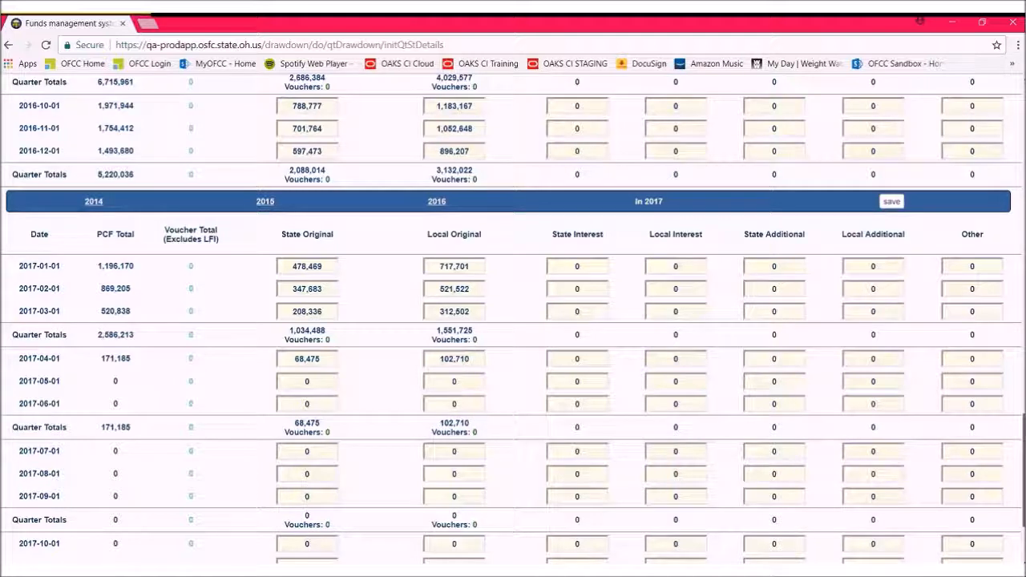
scroll(513, 321, "down", 2)
scroll(513, 321, "down", 1)
scroll(514, 320, "down", 1)
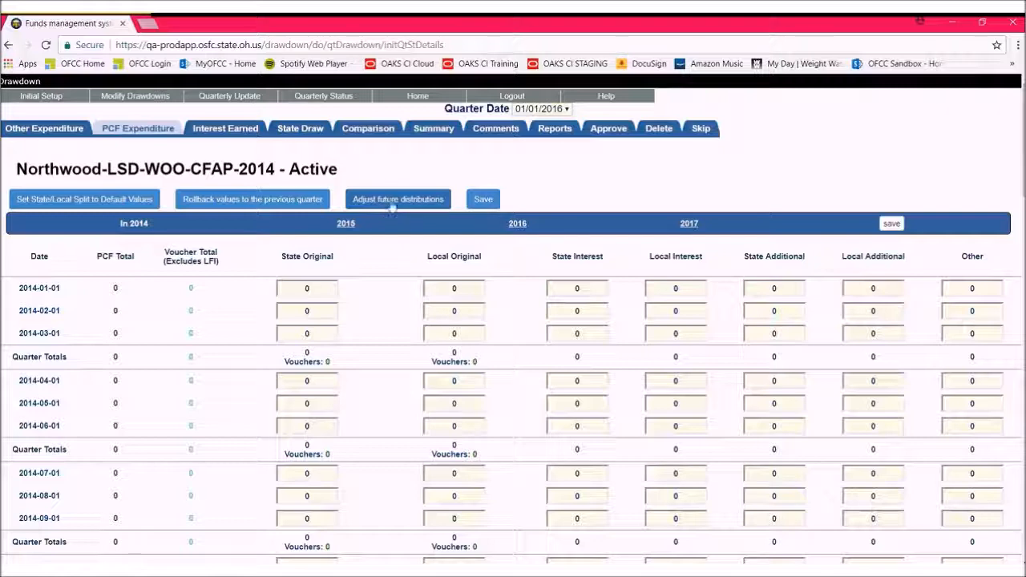
- Adjust the future distributions of the PCF expenditures using the Proportional Distribution recalculation method
left_click(393, 207)
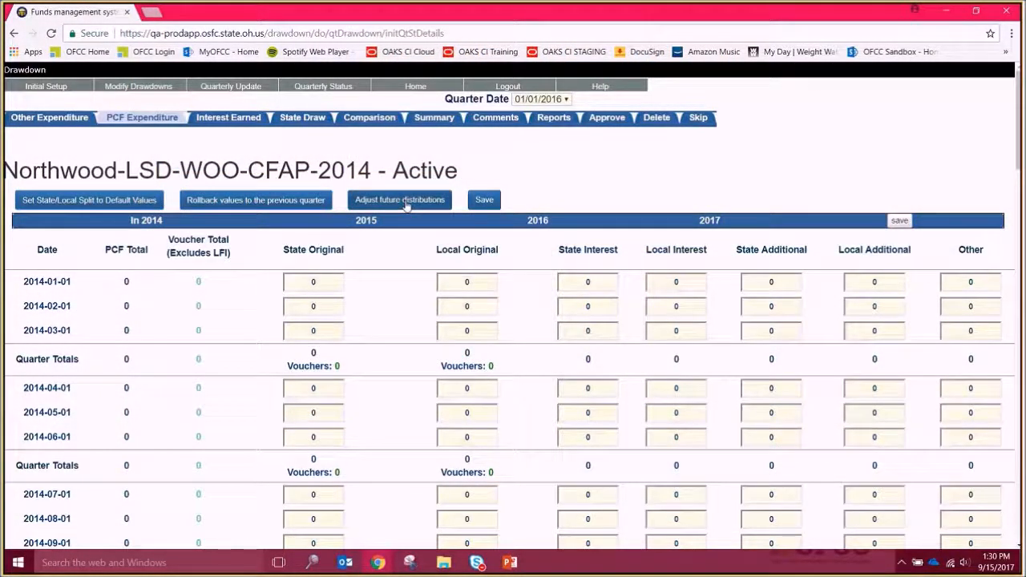
left_click(407, 202)
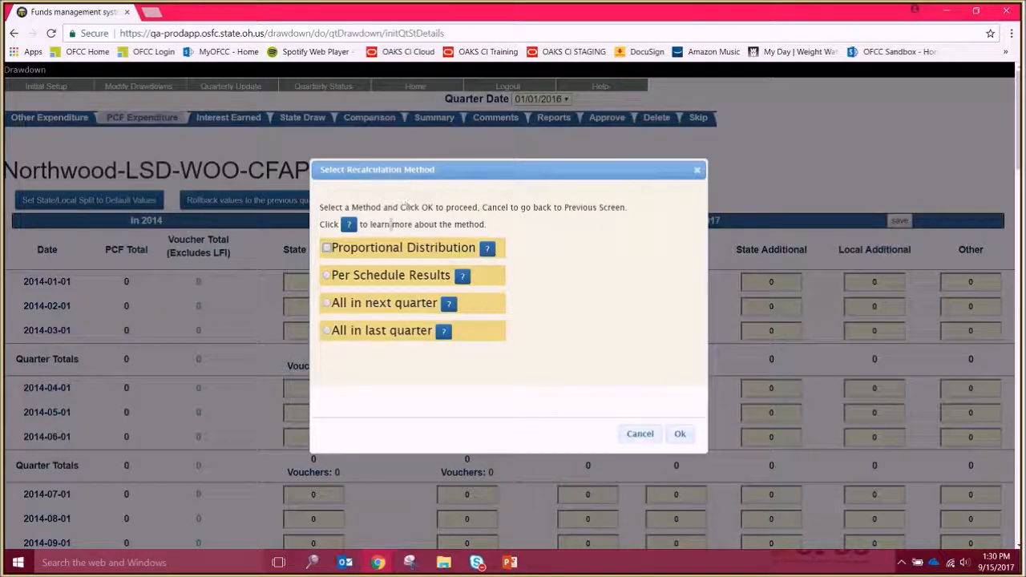
left_click(335, 249)
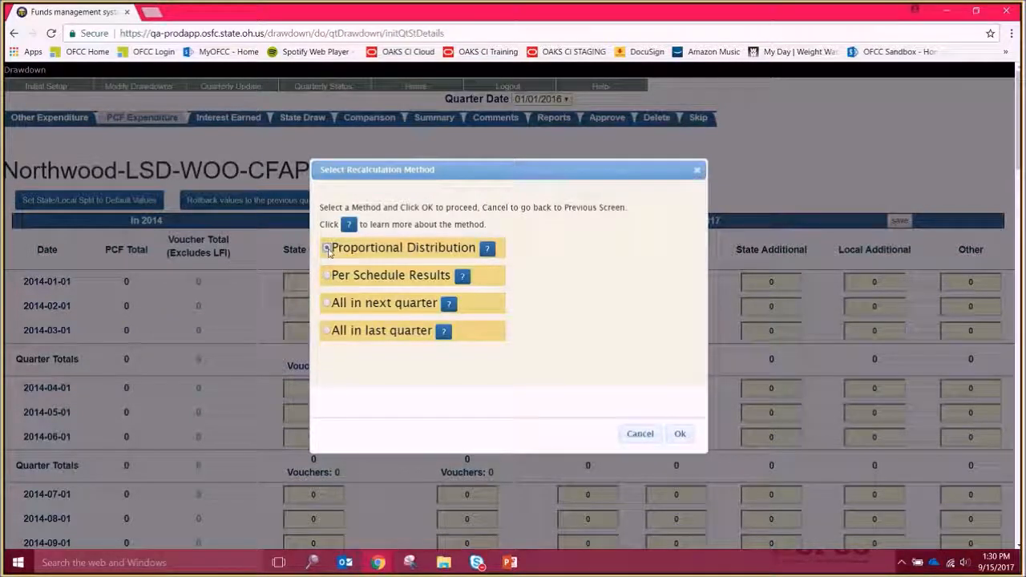
left_click(679, 435)
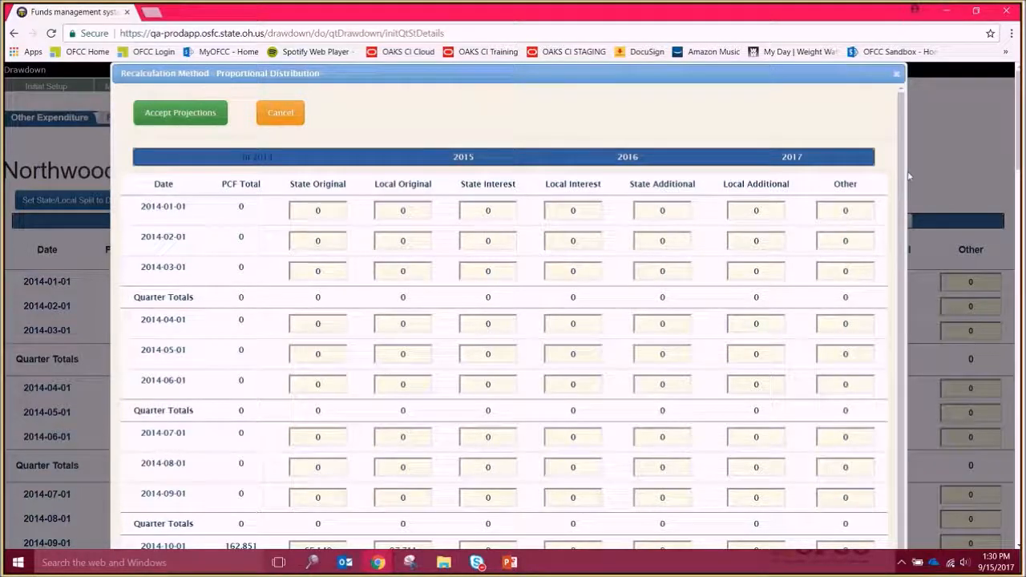
- Review the recalculated 2015 to 2017 projections and compare their Totals with the Budget row for PCF, State Original and Local Original
scroll(891, 315, "down", 4)
scroll(892, 335, "down", 2)
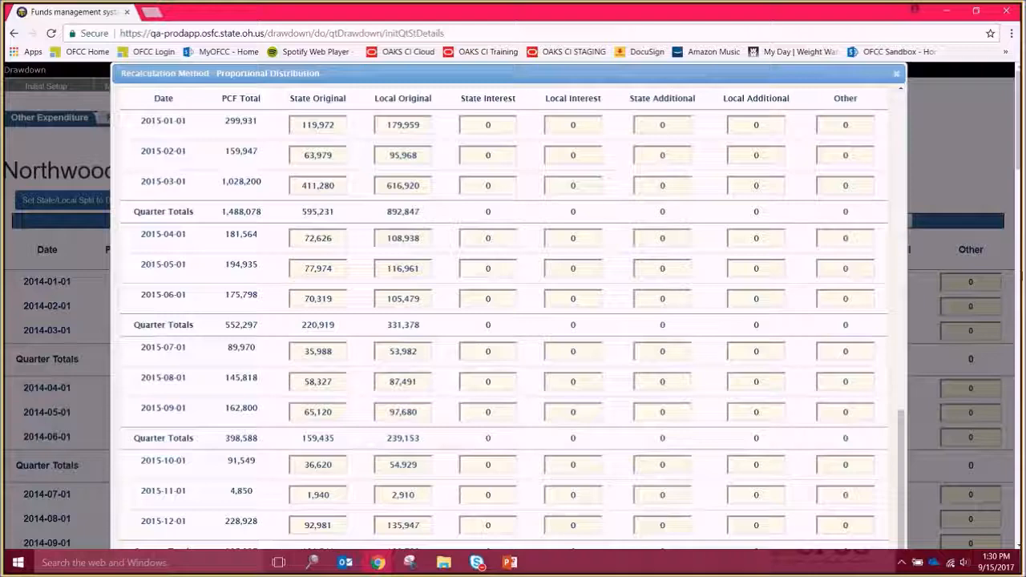
left_click_drag(1018, 136, 1016, 330)
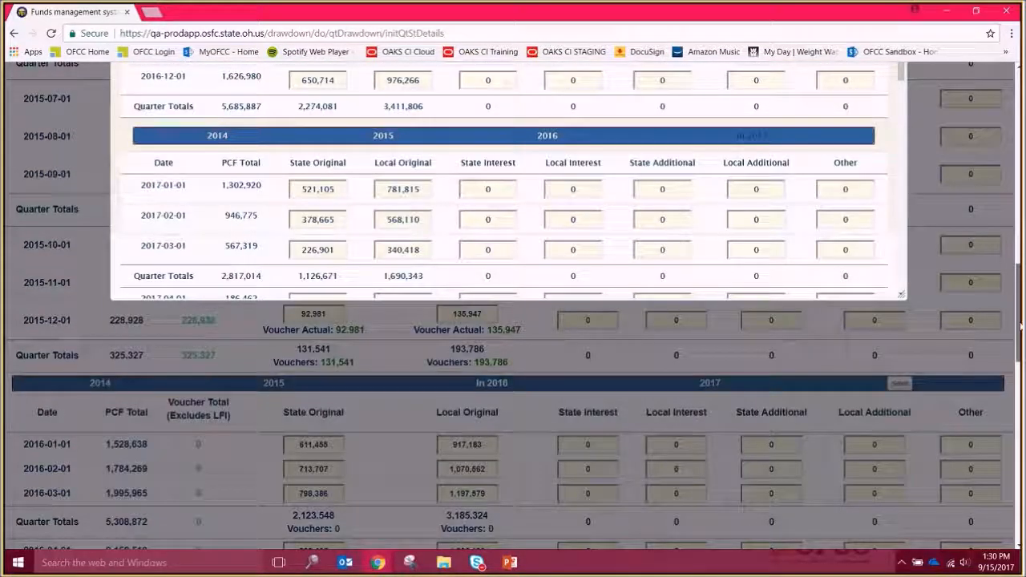
left_click_drag(904, 72, 901, 292)
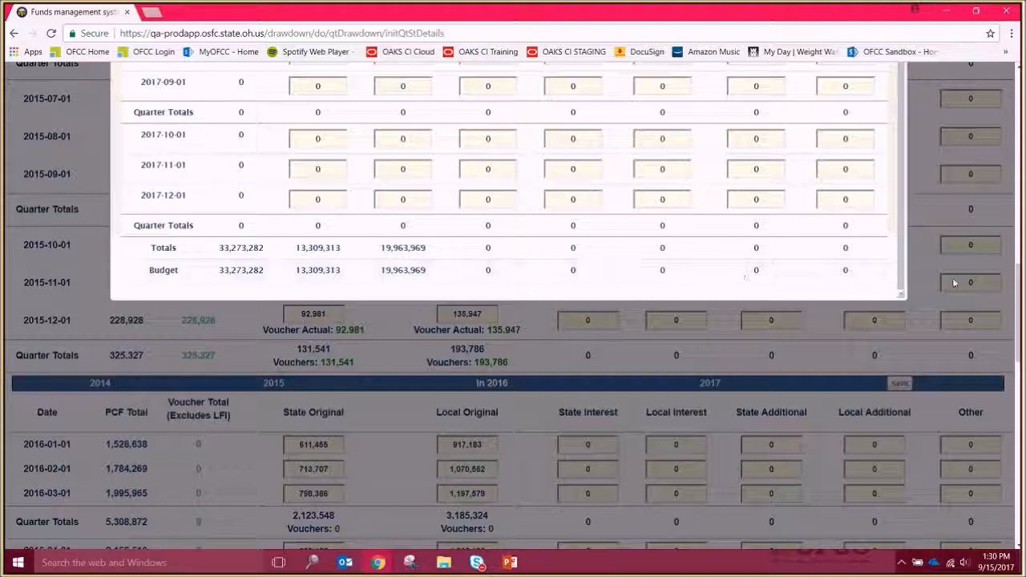
left_click_drag(1019, 323, 1020, 316)
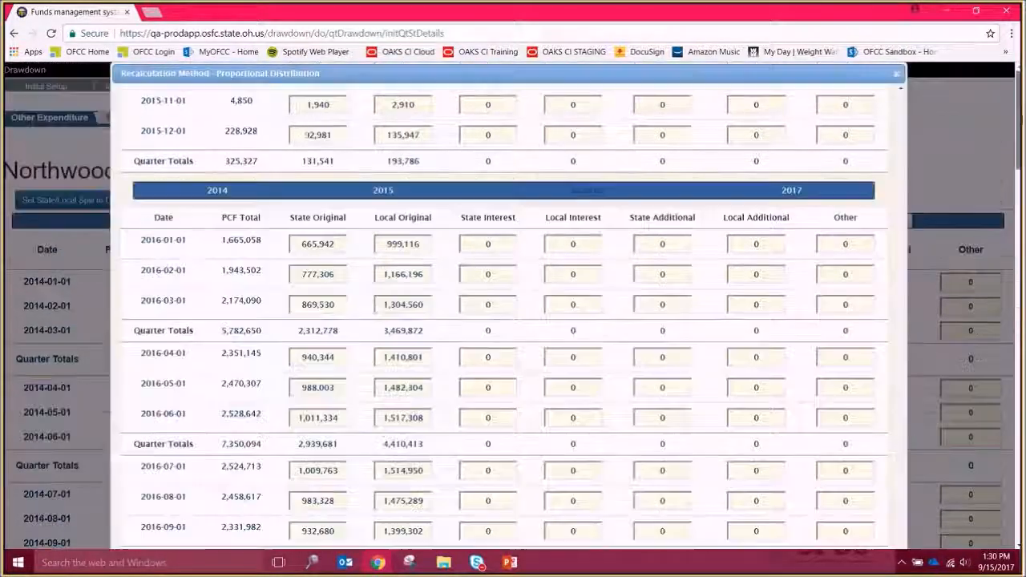
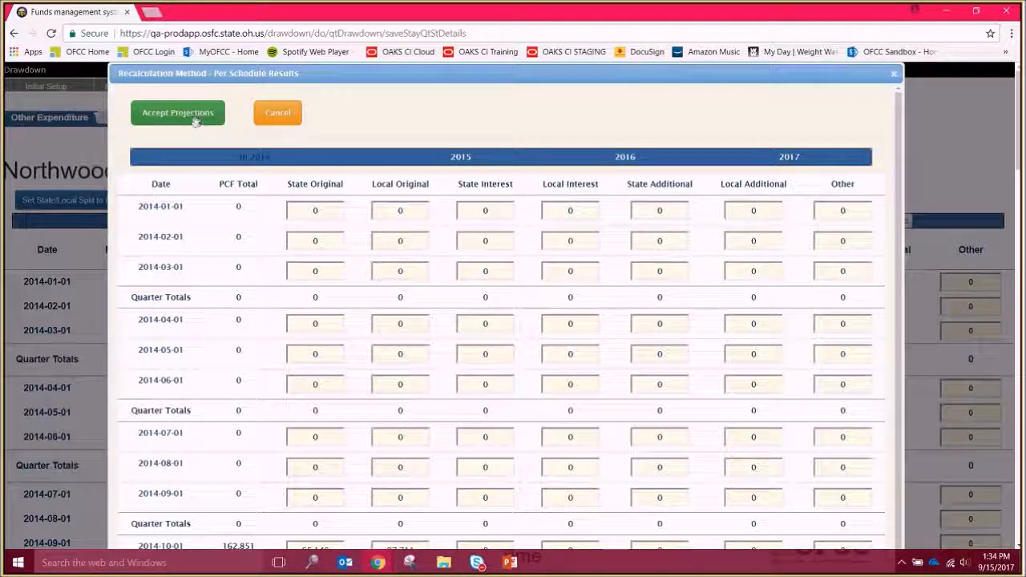
- Accept the Per Schedule Results projections and recalculate the future PCF distributions again with the All in next quarter method
left_click(196, 120)
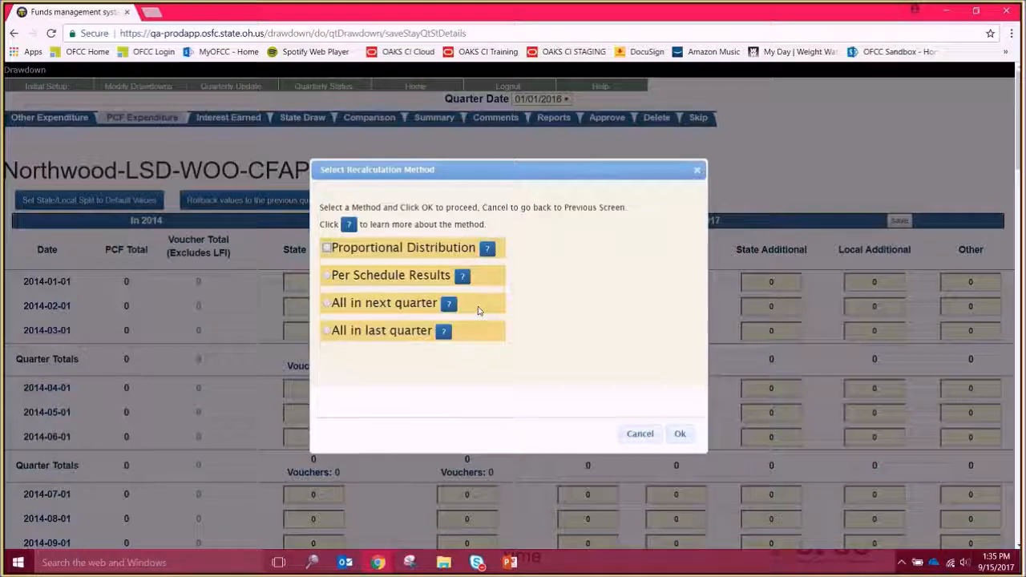
left_click(327, 304)
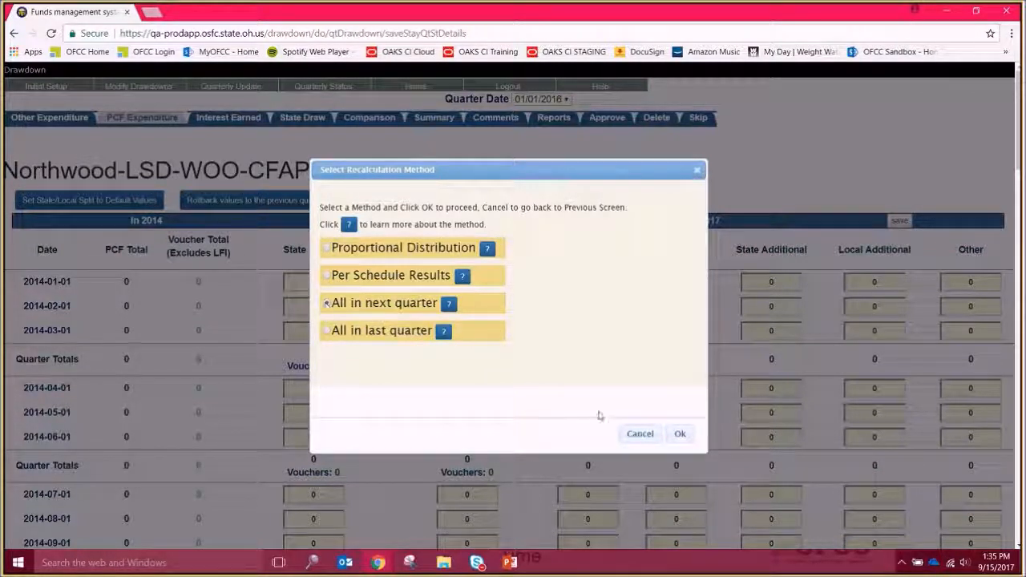
left_click(694, 439)
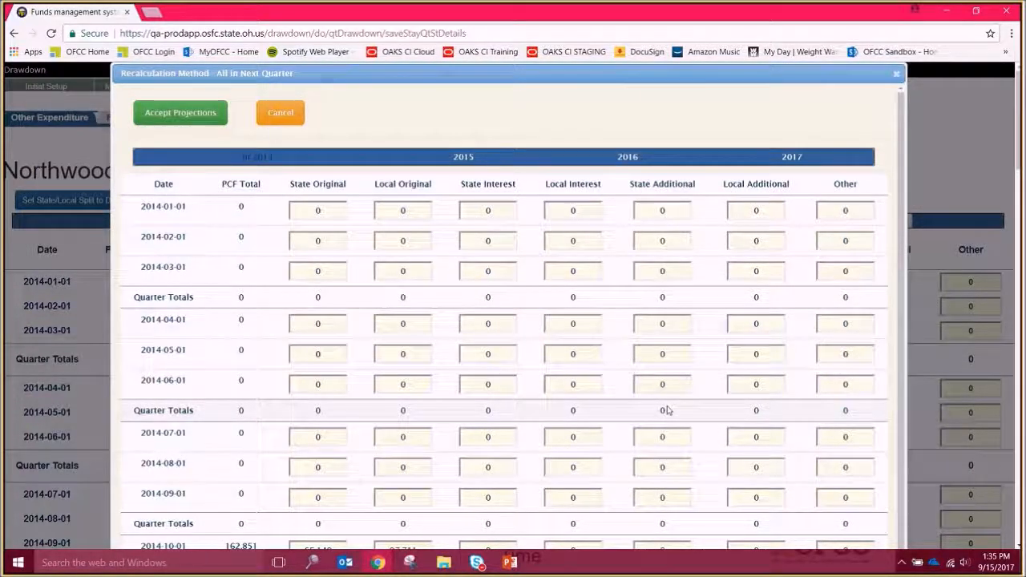
left_click(180, 113)
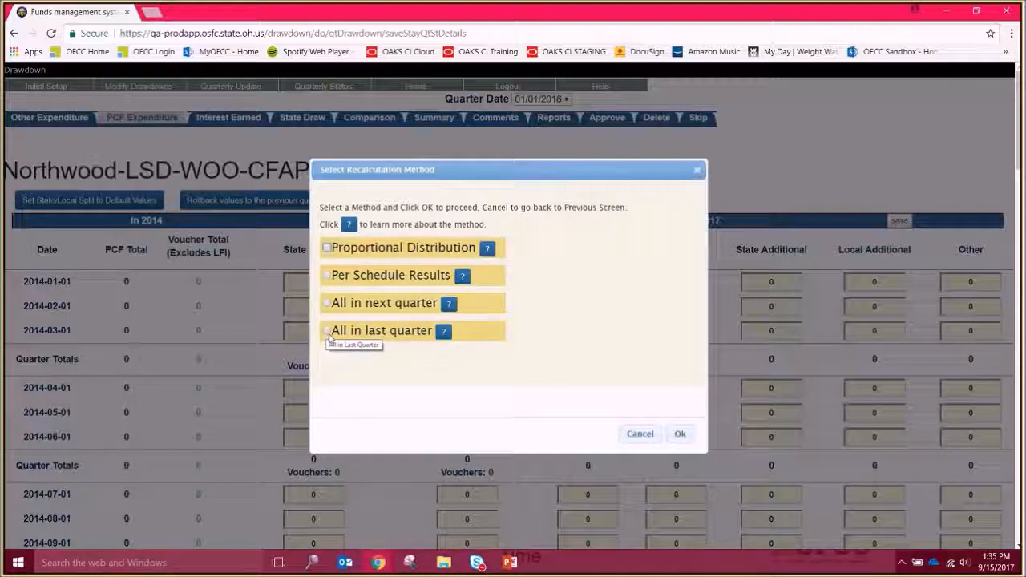
- Recalculate the future PCF distributions with the All in last quarter method and accept the projections
left_click(328, 335)
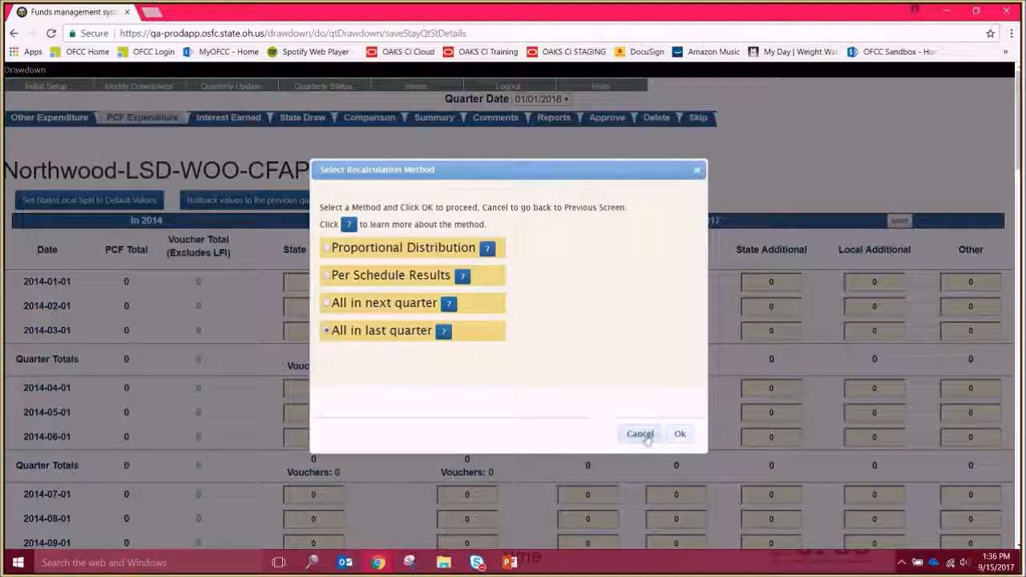
left_click(681, 437)
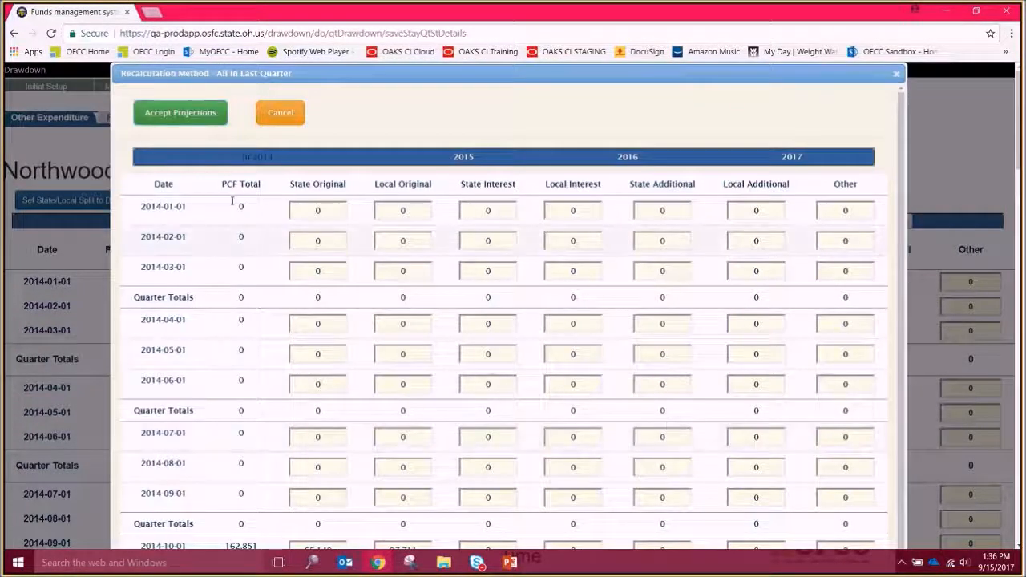
left_click(191, 115)
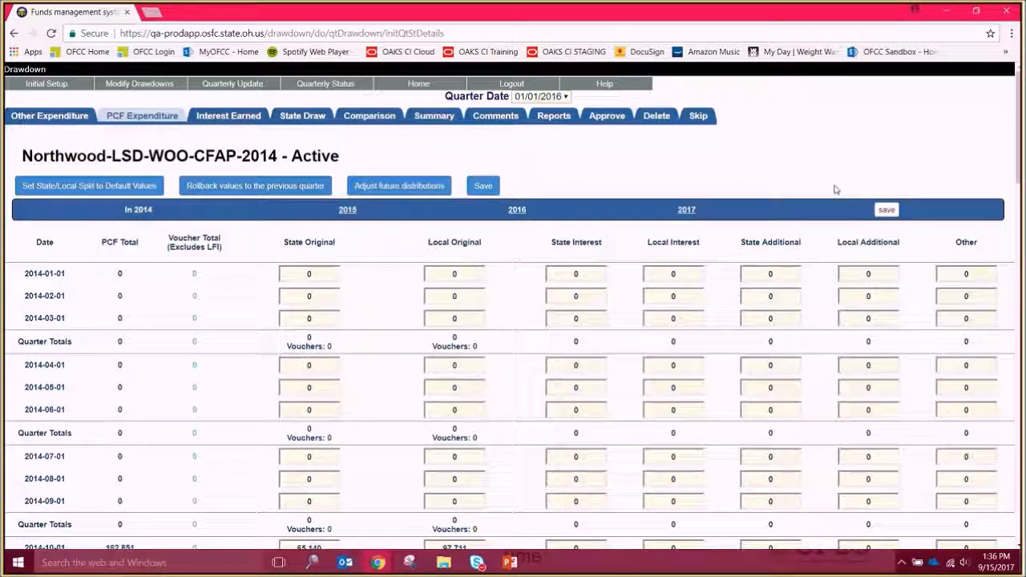
- Approve the Northwood-LSD-WOO-CFAP-2014 drawdown for quarter 01/01/2016 and confirm the approval
scroll(1019, 153, "down", 1)
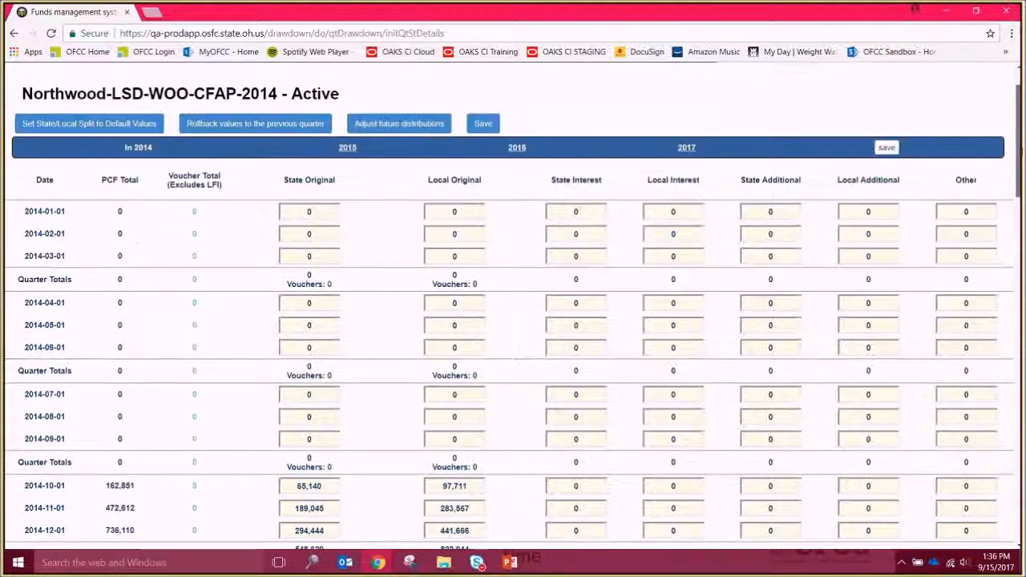
scroll(513, 304, "down", 9)
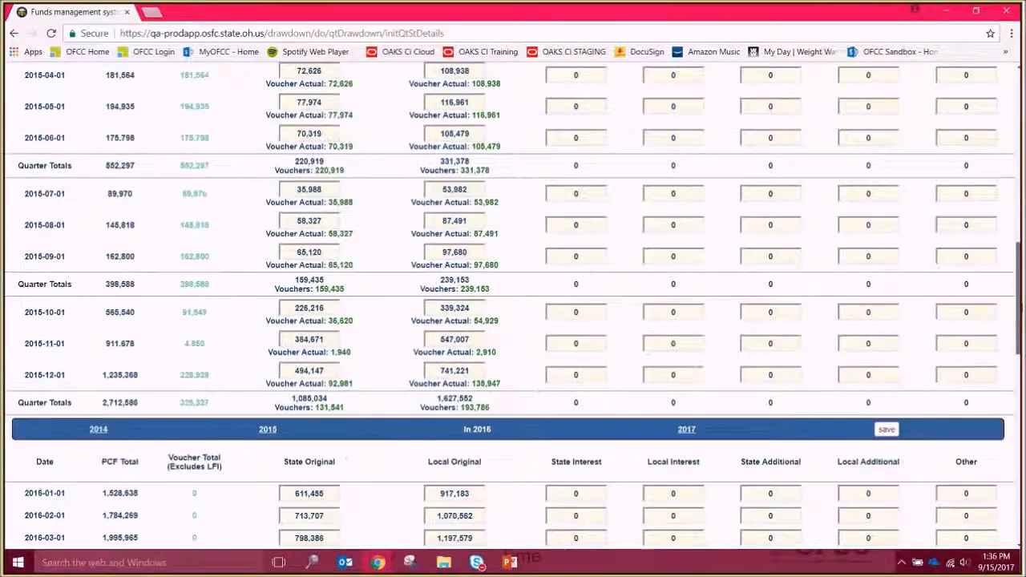
scroll(513, 305, "down", 8)
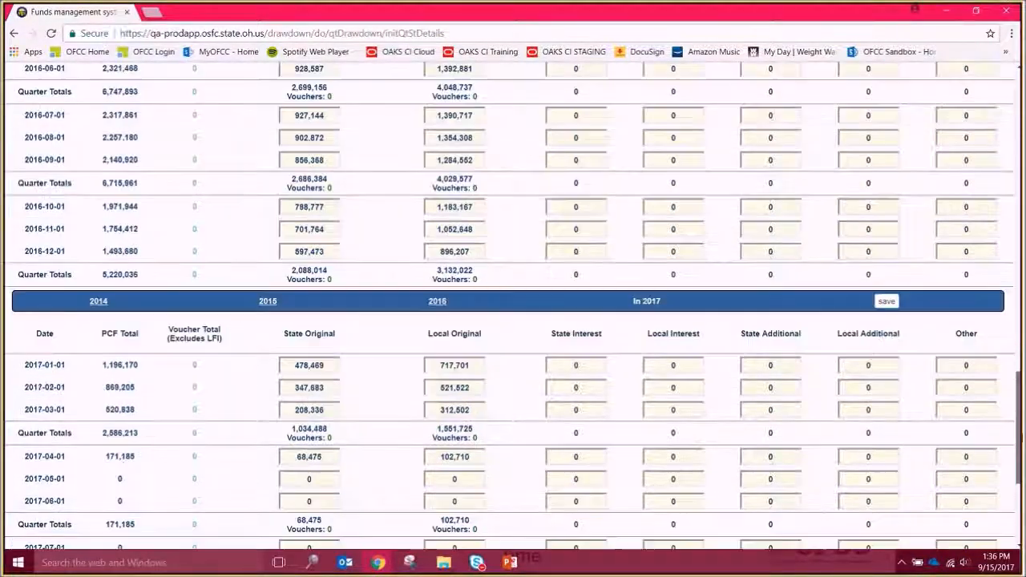
scroll(513, 305, "down", 4)
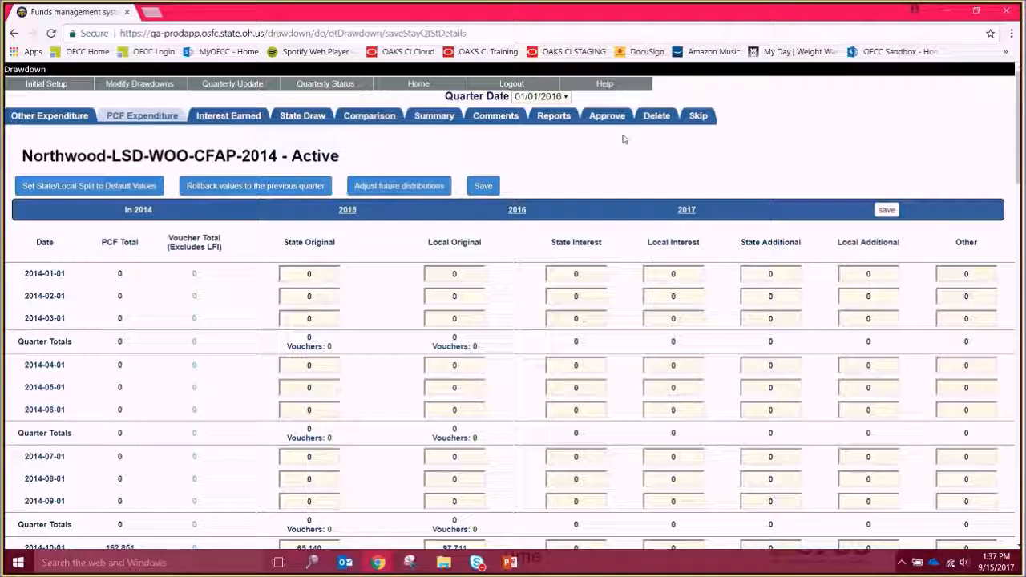
left_click(607, 117)
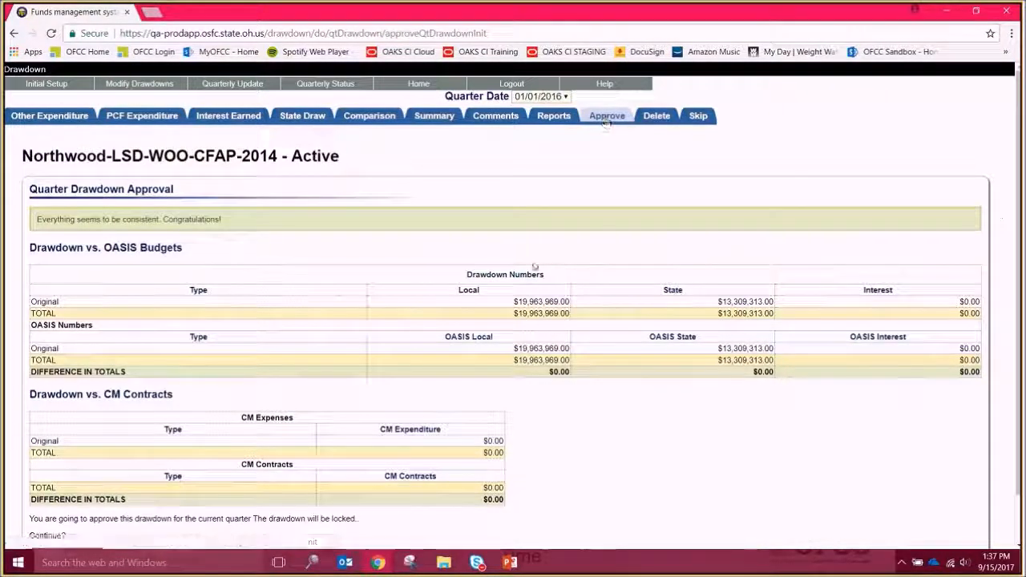
scroll(236, 414, "down", 1)
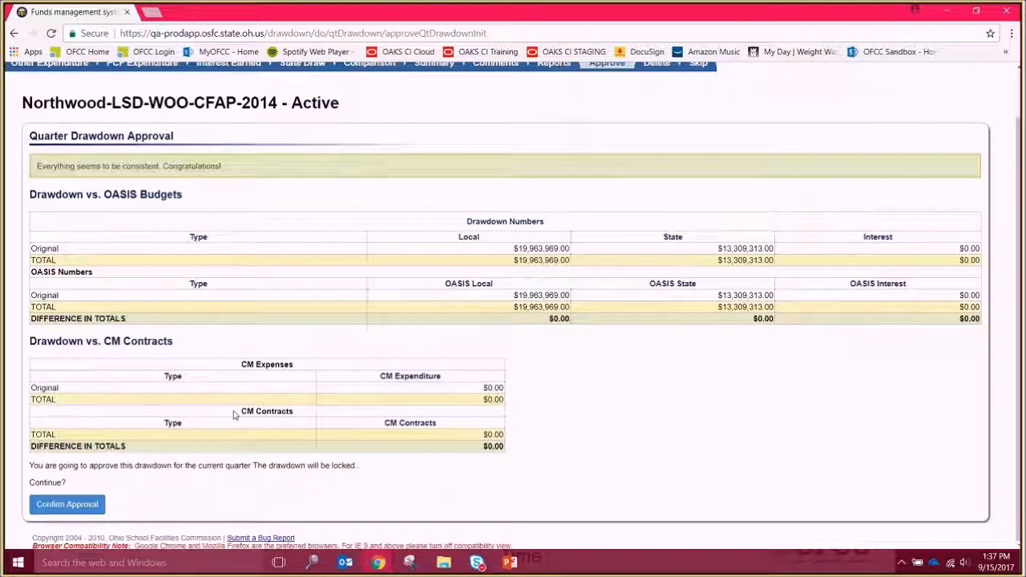
left_click(66, 504)
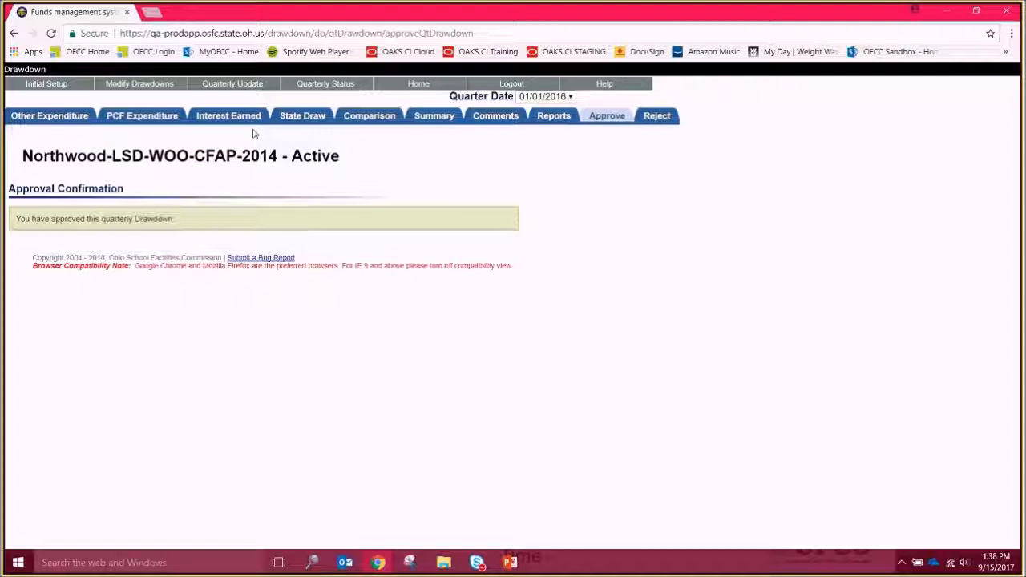
- Look up the approval status of the Northwood segment by filtering the quarterly drawdowns for "north"
left_click(322, 85)
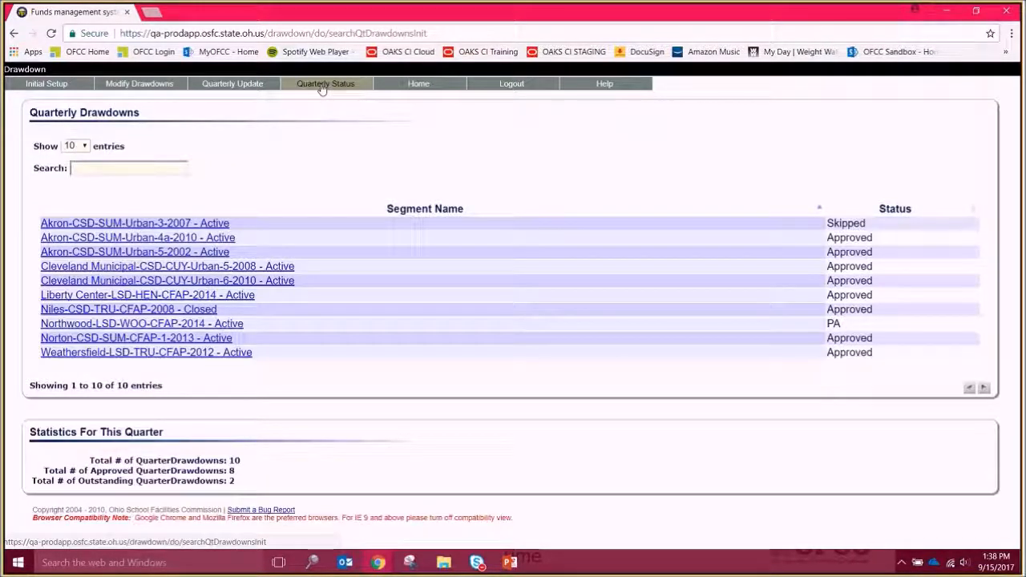
left_click(177, 165)
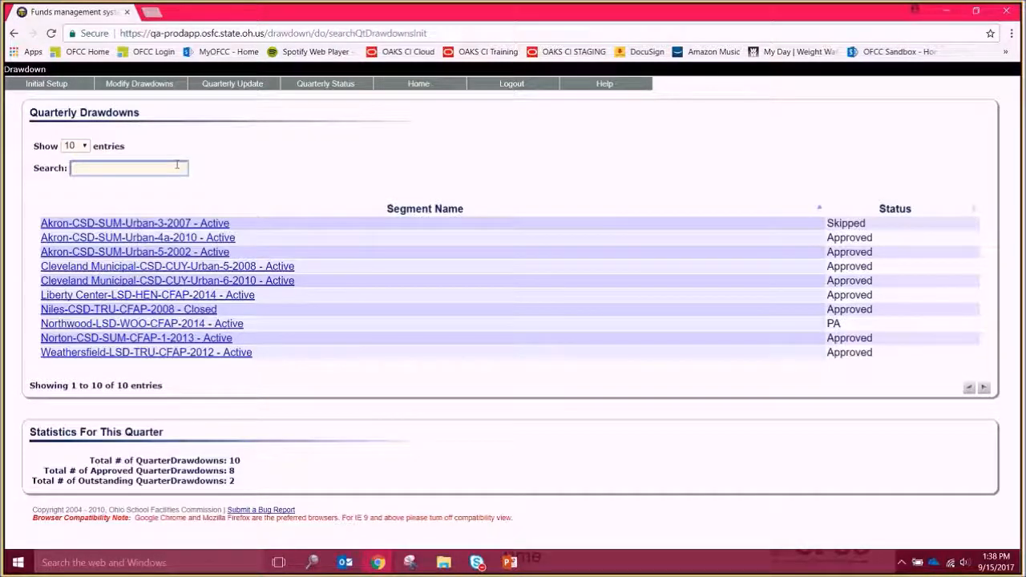
type("north")
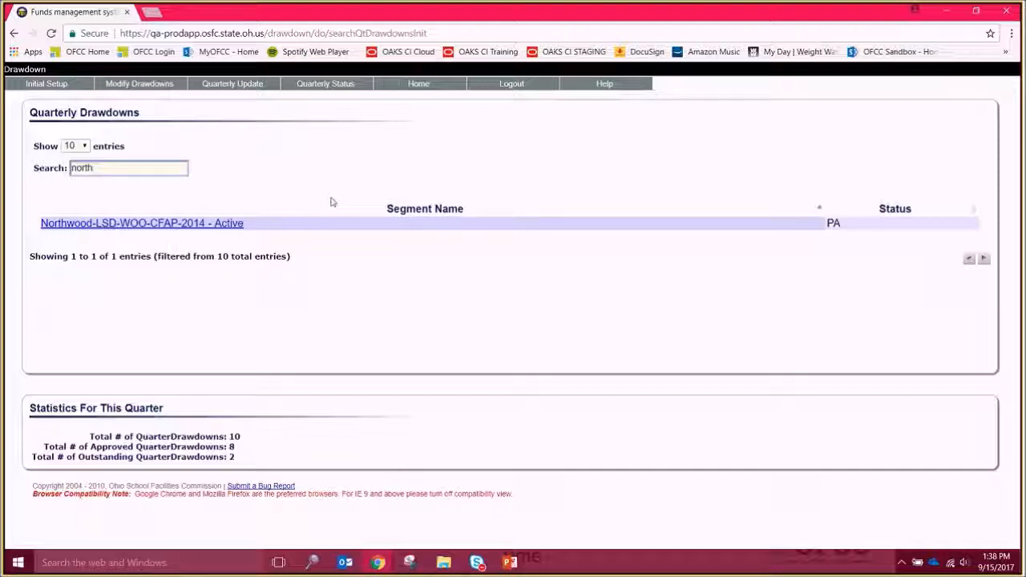
- Open the drawdown Job Aid from the help resources
mouse_move(607, 86)
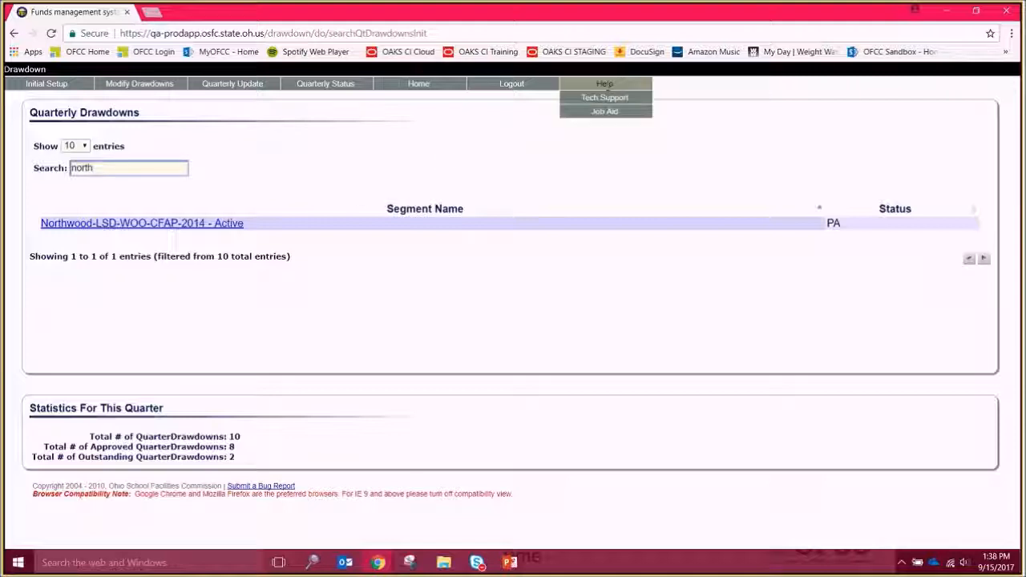
left_click(605, 112)
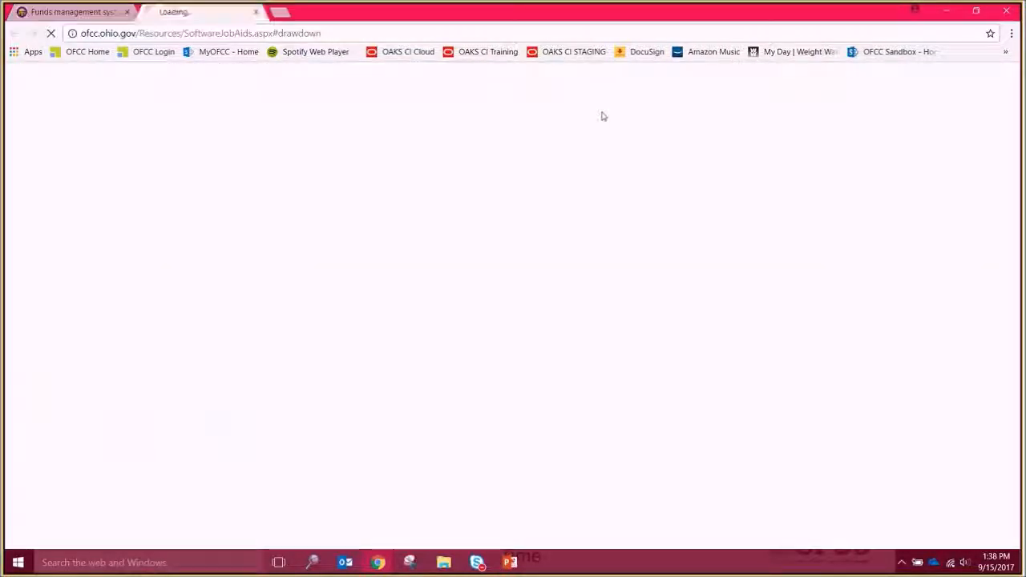